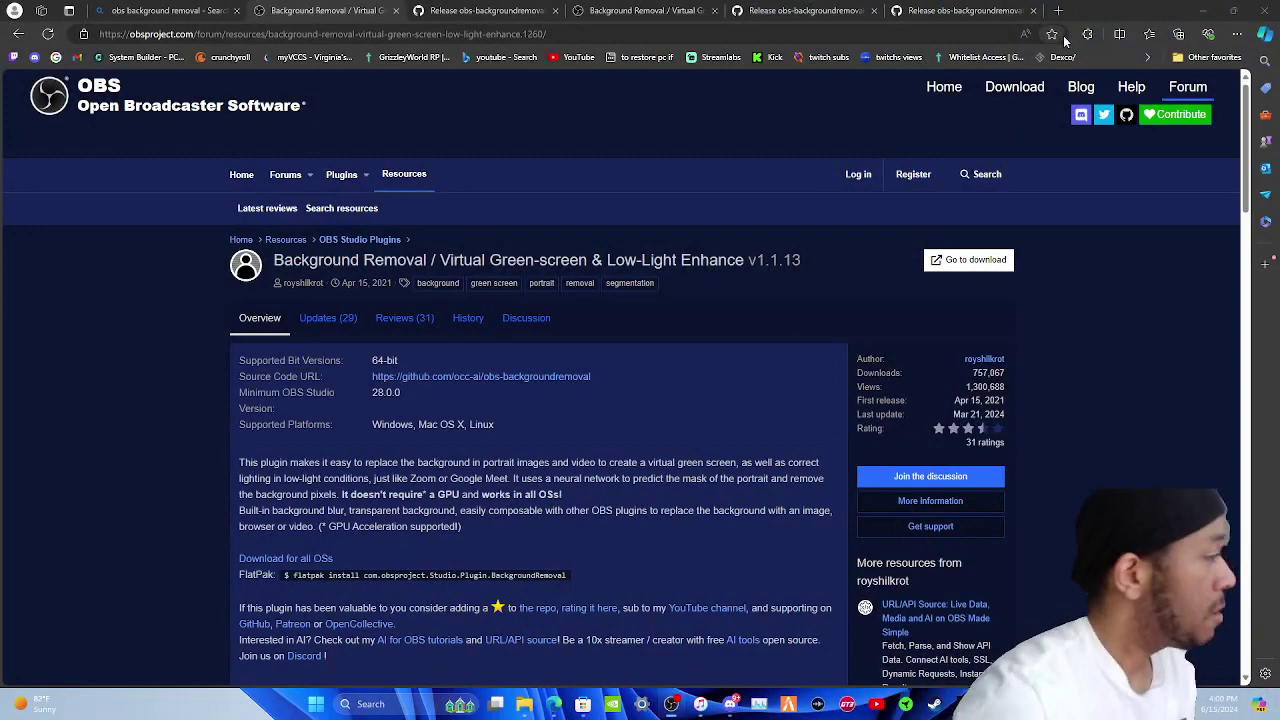
Step: From the Bing results for obs background removal, open the obsproject.com Background Removal v1.1.13 page
{"action": "left_click", "coordinate": [165, 10]}
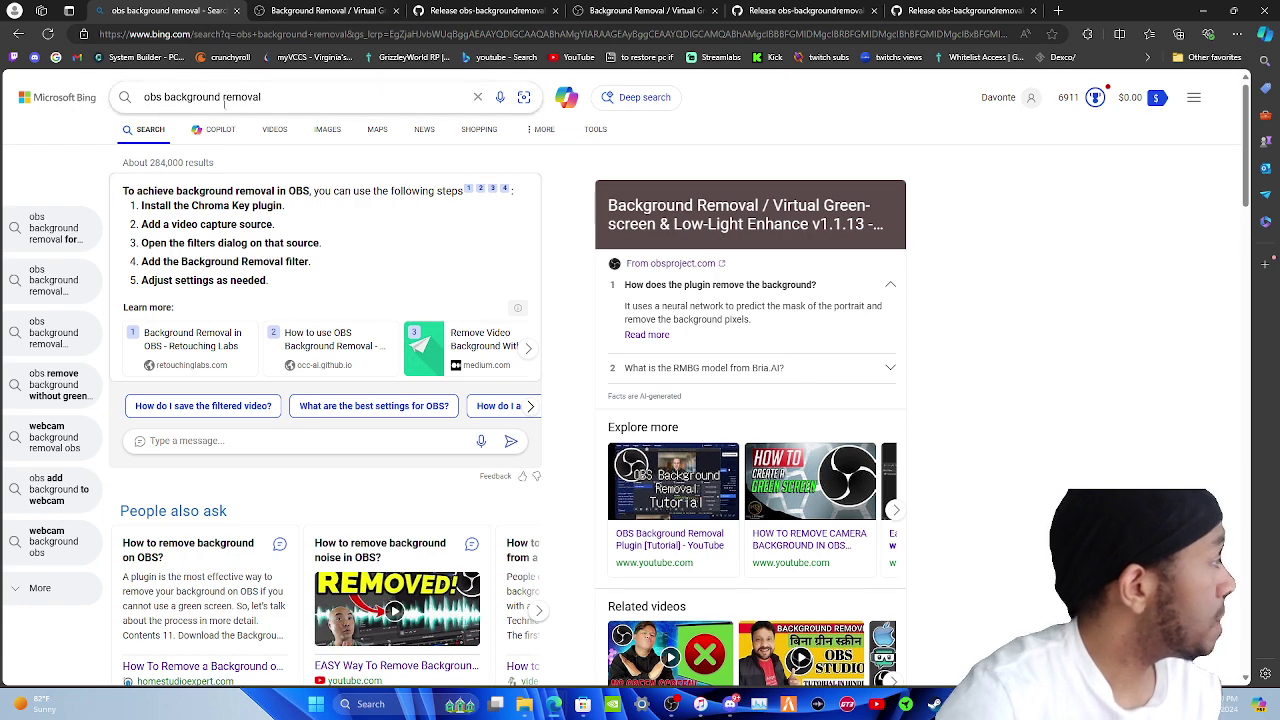
{"action": "scroll", "coordinate": [463, 137], "scroll_direction": "down", "scroll_amount": 5}
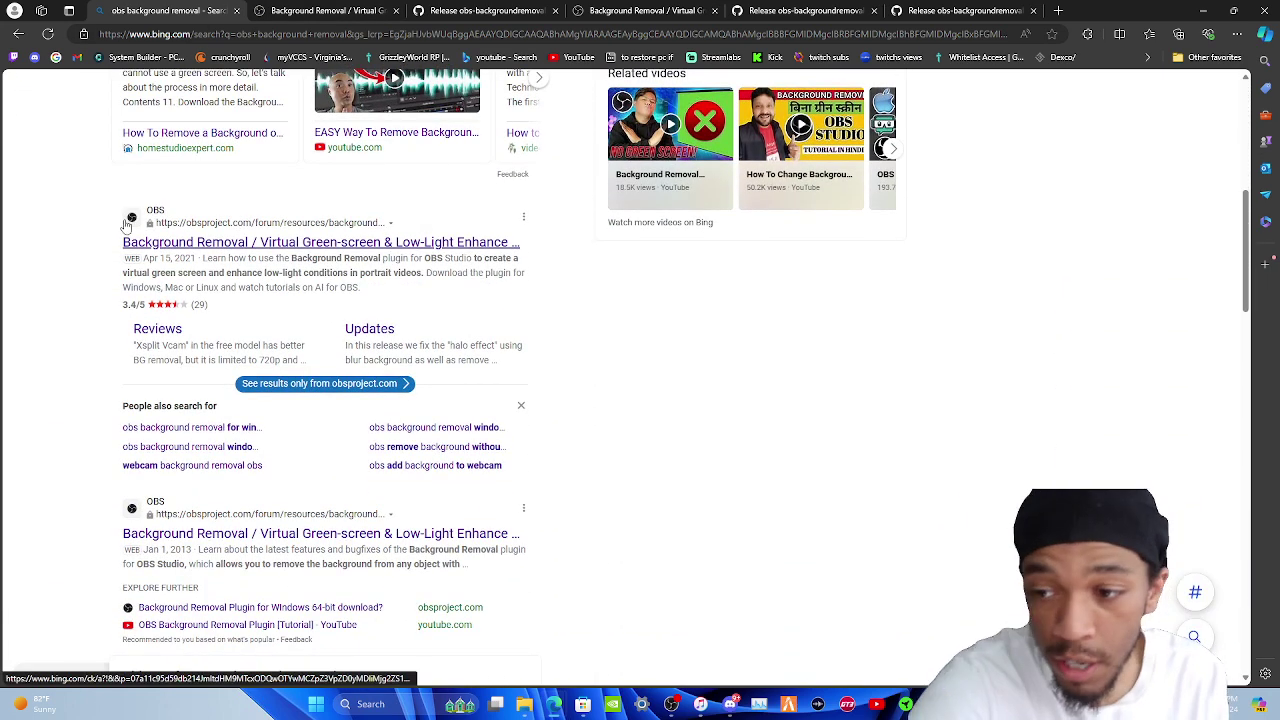
{"action": "left_click", "coordinate": [185, 244]}
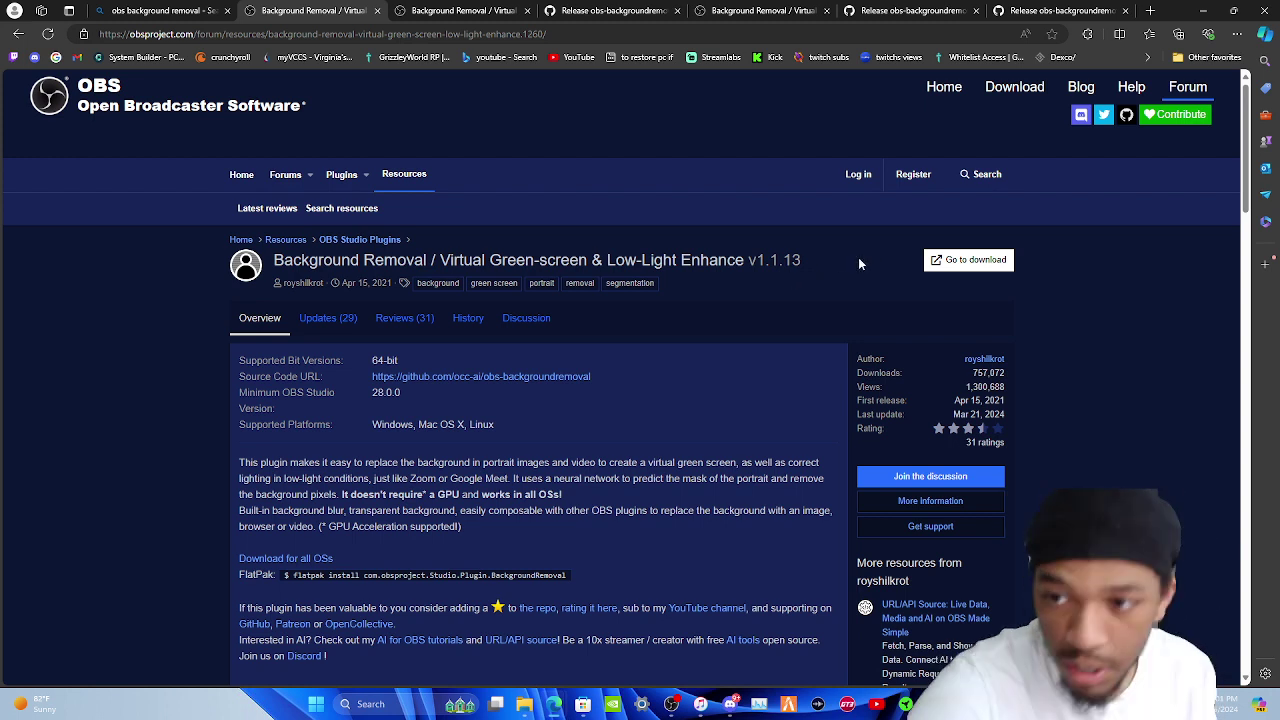
Step: Go to the plugin's GitHub 1.1.13 release and scroll down to its Assets list
{"action": "left_click", "coordinate": [968, 260]}
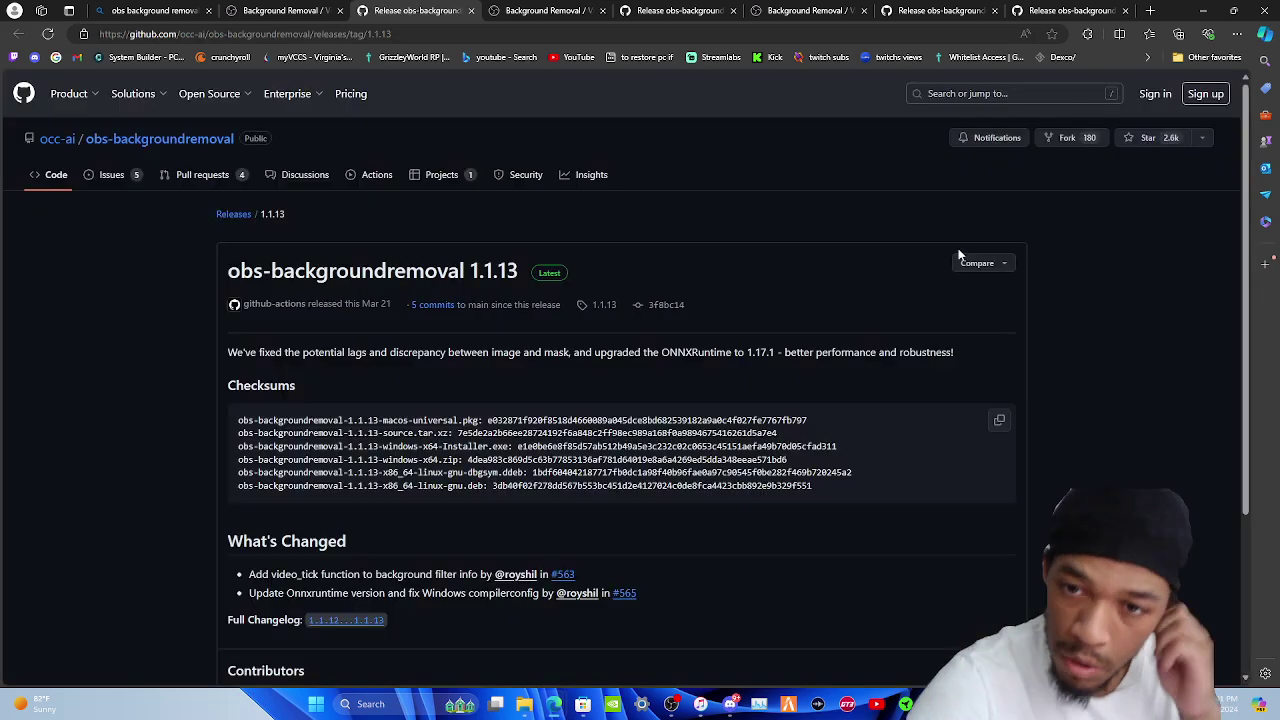
{"action": "scroll", "coordinate": [555, 330], "scroll_direction": "down", "scroll_amount": 4}
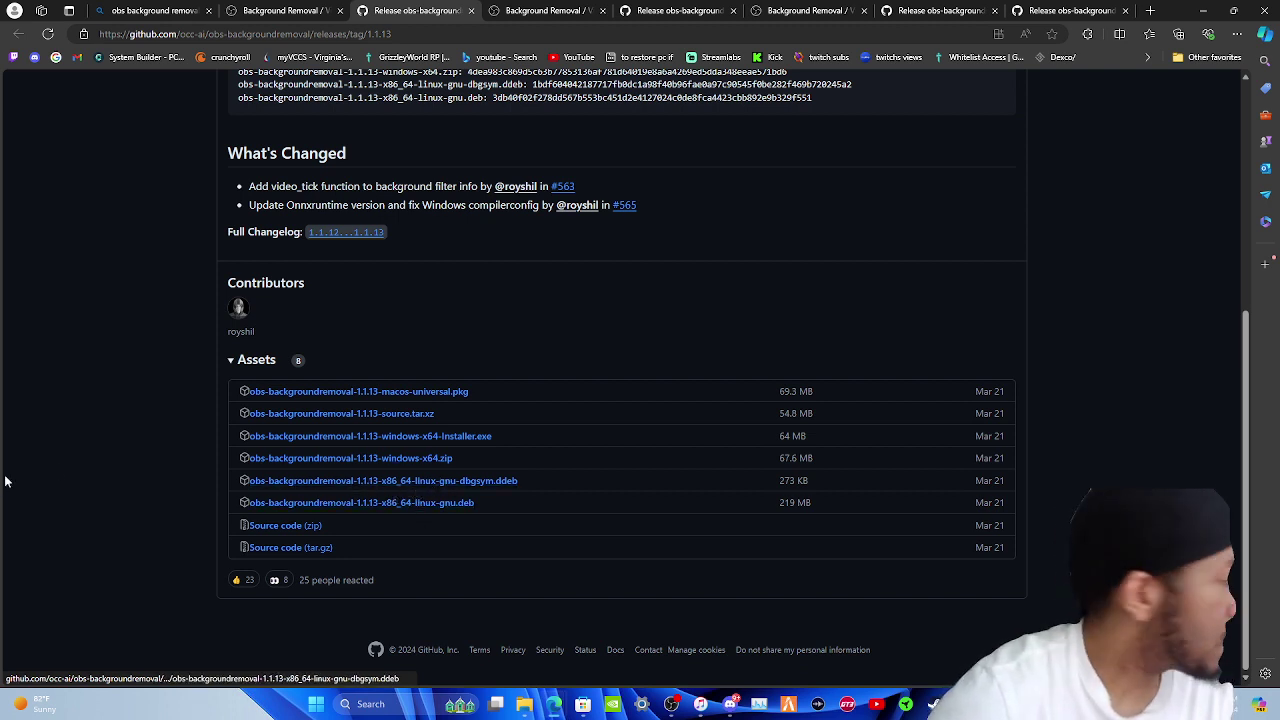
Step: Download the windows-x64 installer, clearing duplicate downloads from Edge's Downloads list
{"action": "left_click", "coordinate": [433, 437]}
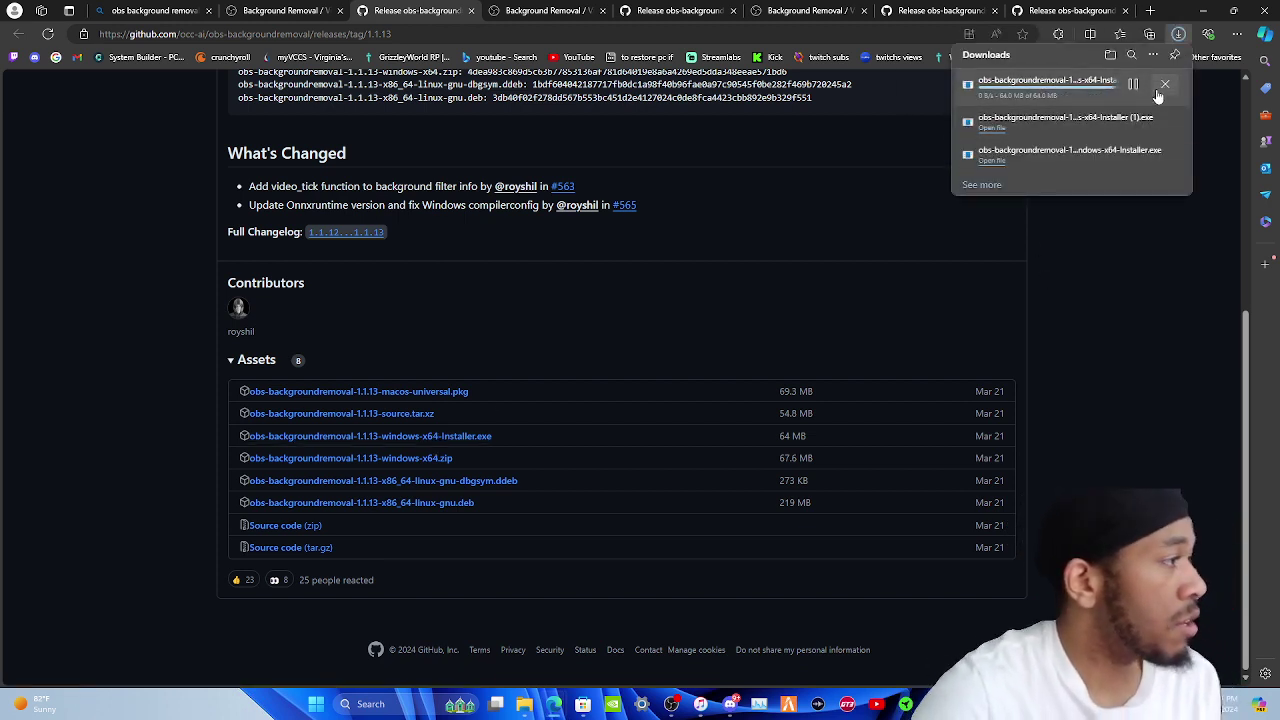
{"action": "left_click", "coordinate": [1165, 85]}
{"action": "left_click", "coordinate": [1164, 88]}
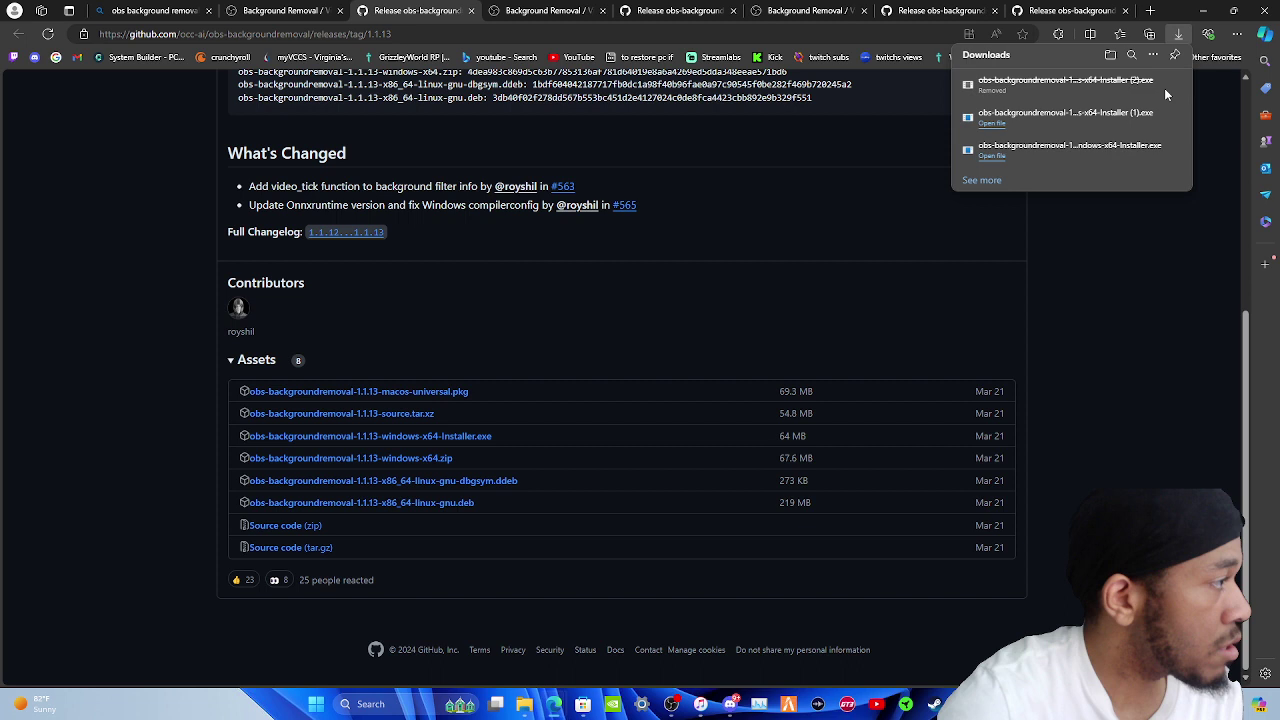
{"action": "left_click", "coordinate": [1165, 118]}
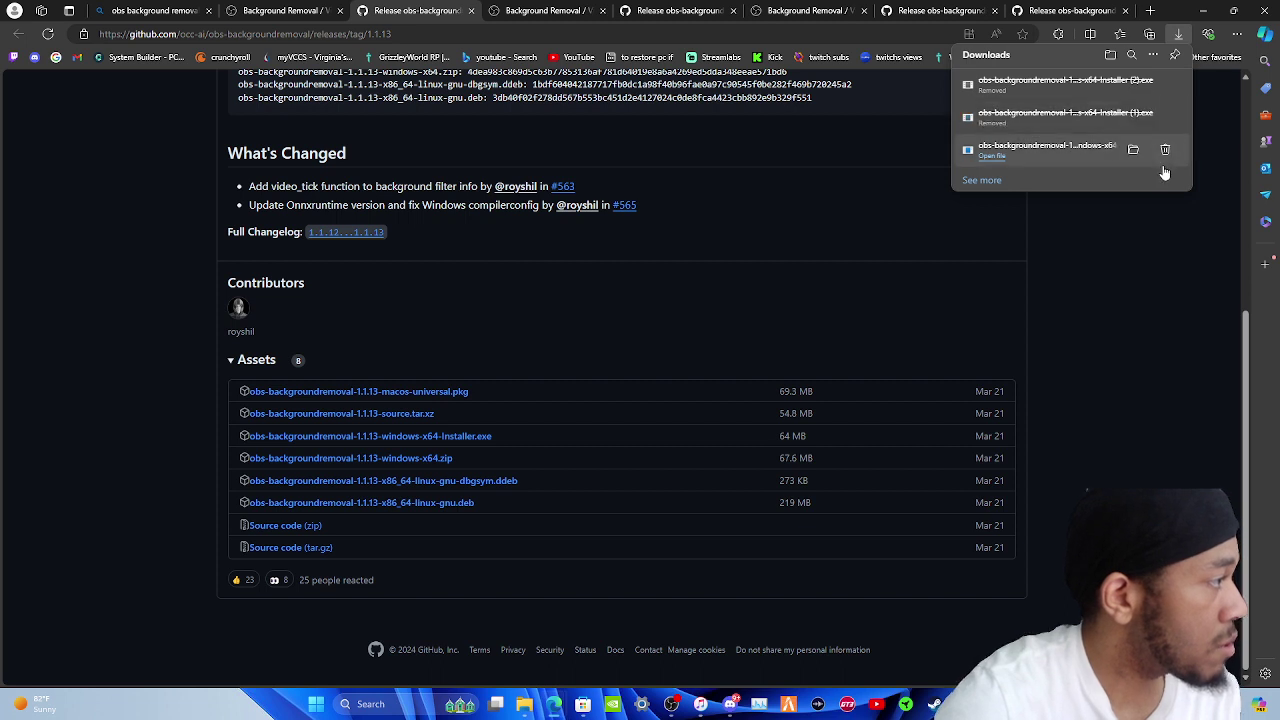
{"action": "left_click", "coordinate": [1160, 272]}
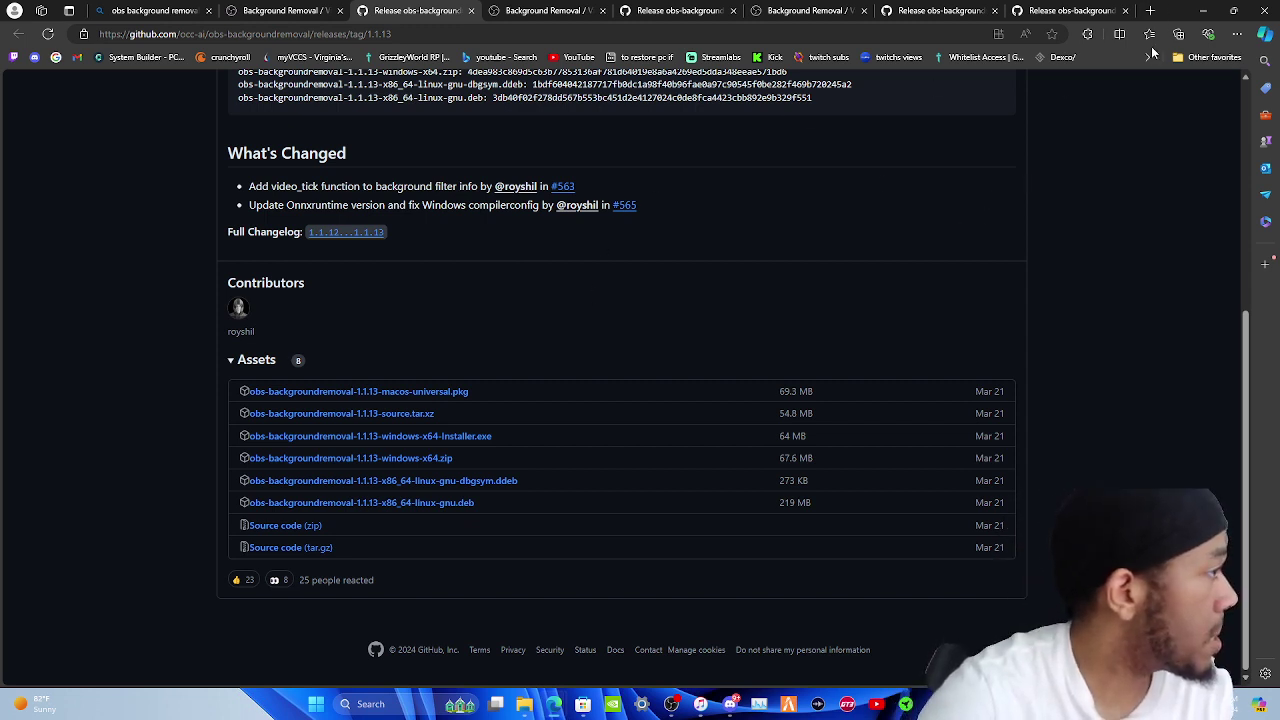
{"action": "left_click", "coordinate": [463, 440]}
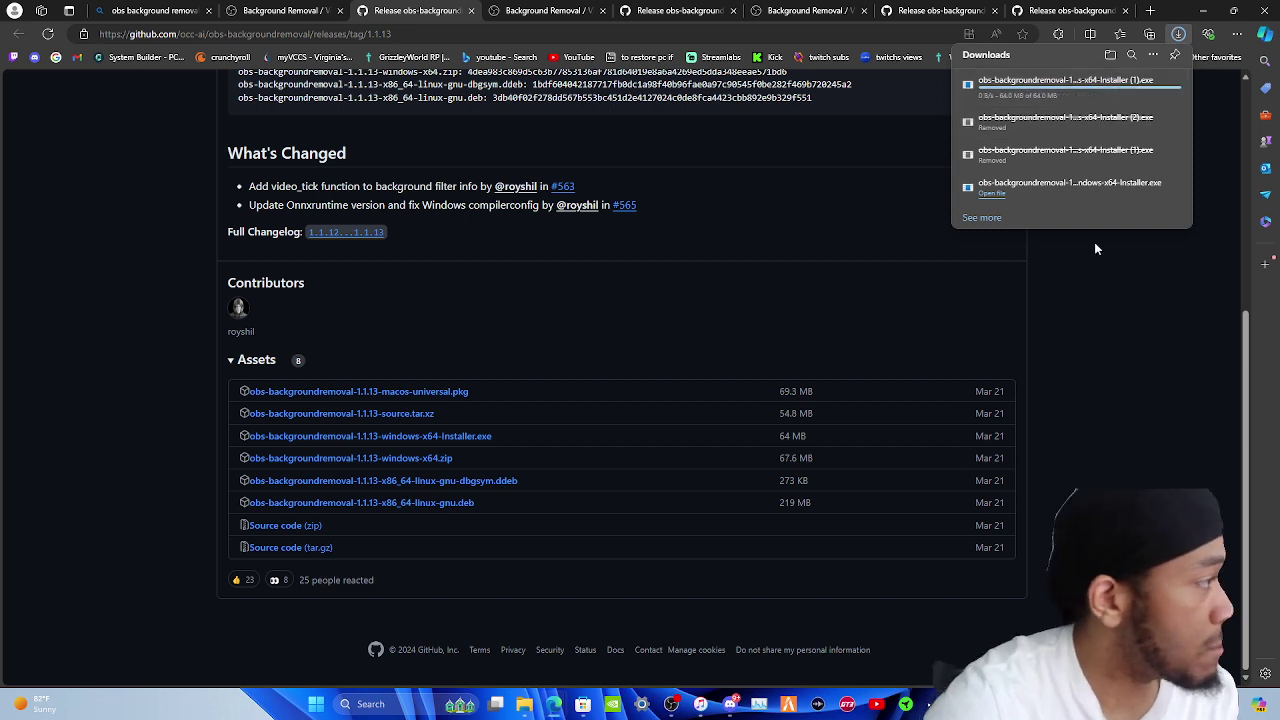
Step: Run the obs-backgroundremoval 1.1.13 installer past the security warning and complete the setup wizard
{"action": "left_click", "coordinate": [996, 92]}
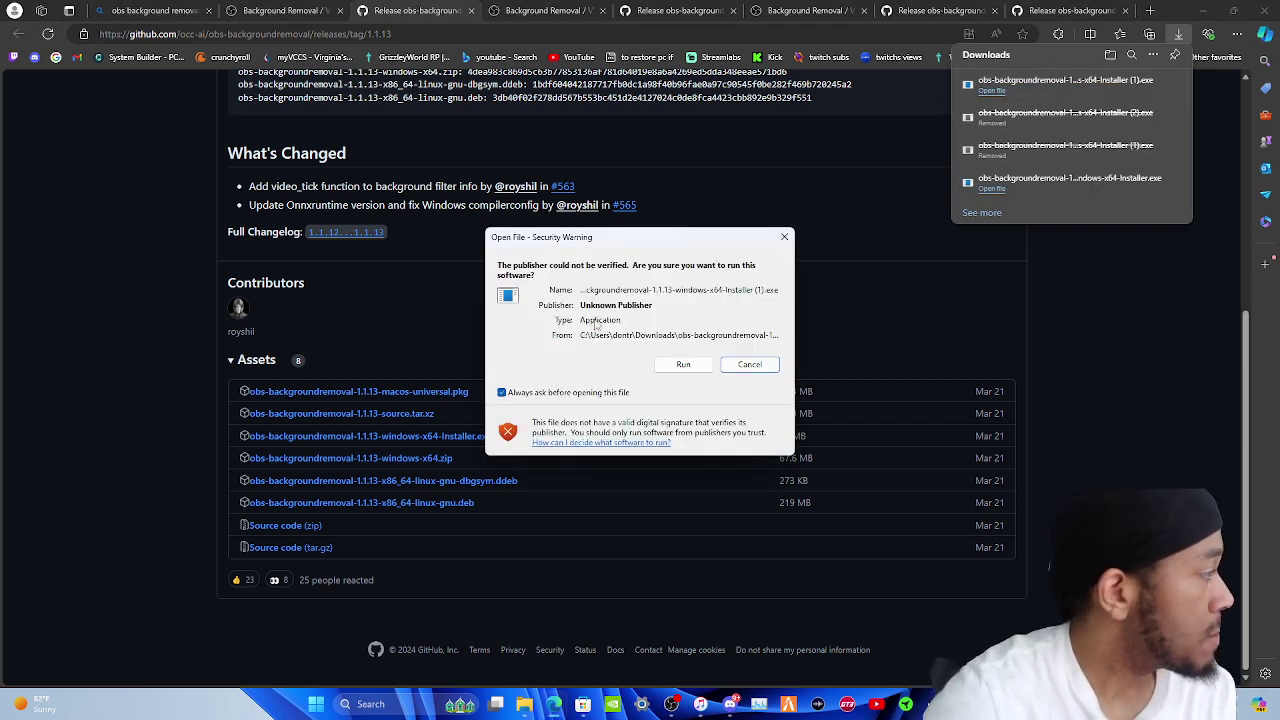
{"action": "left_click", "coordinate": [683, 365]}
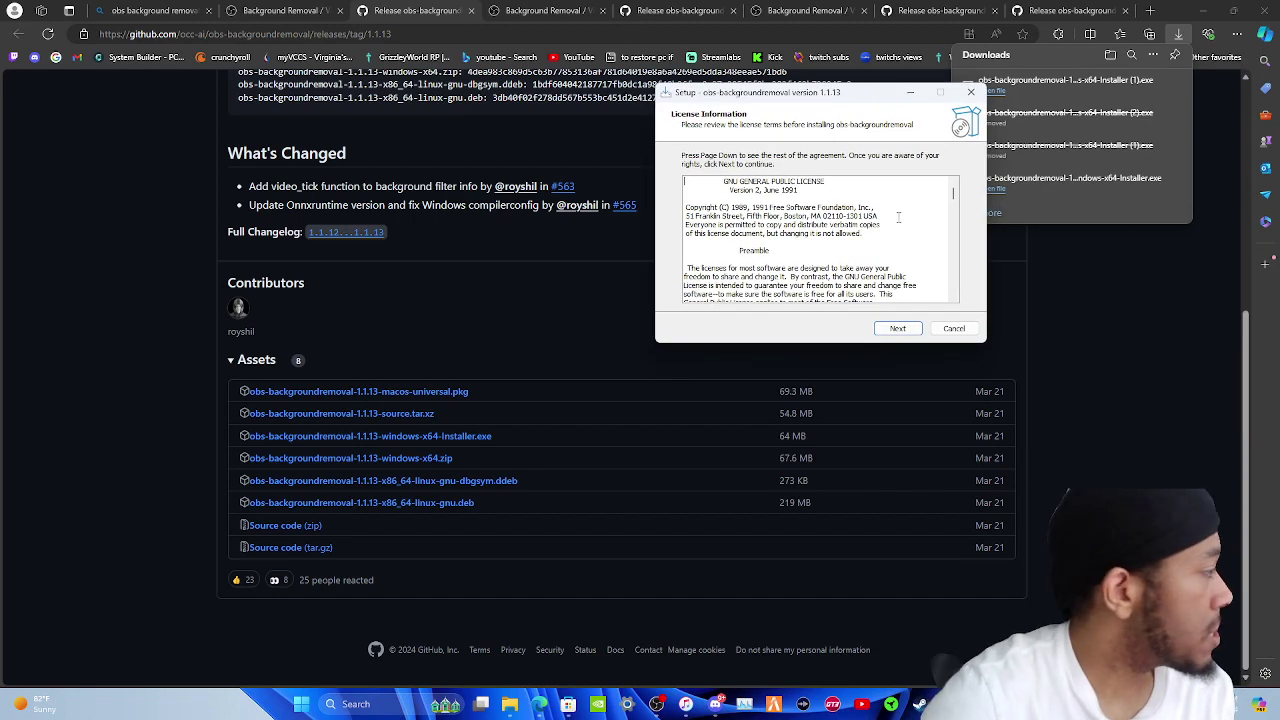
{"action": "left_click", "coordinate": [898, 329]}
{"action": "left_click", "coordinate": [898, 329]}
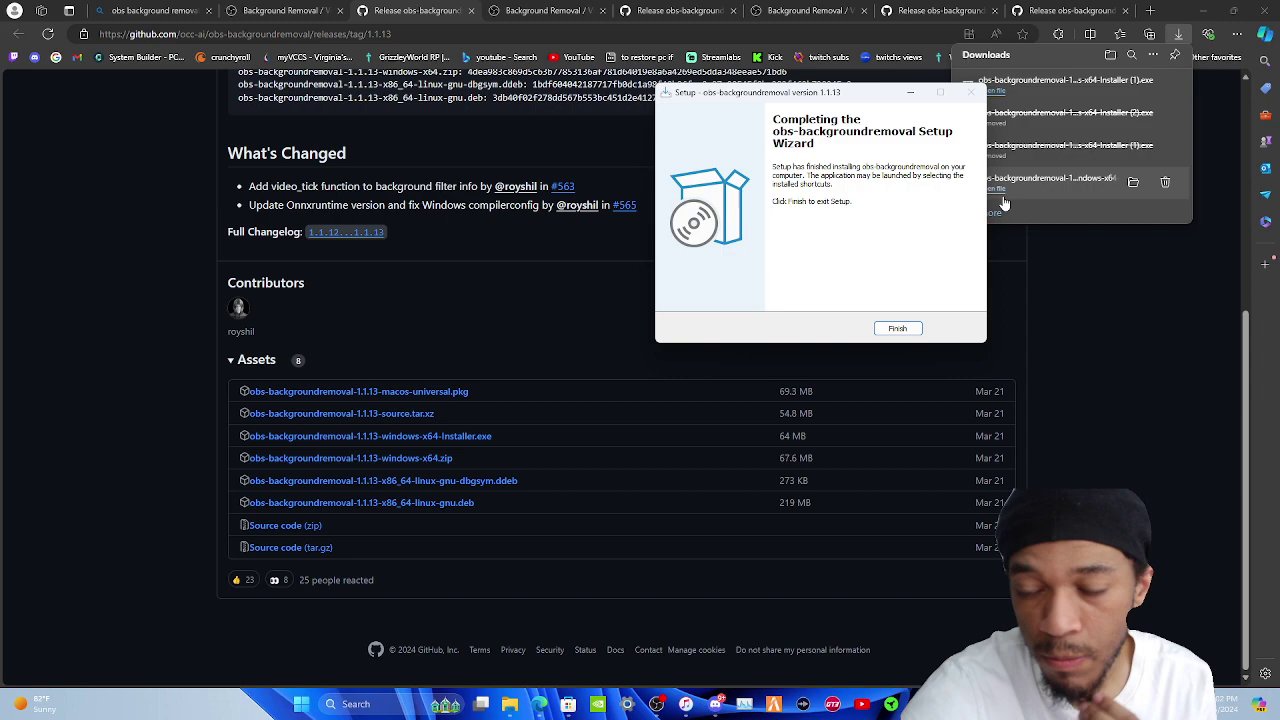
{"action": "left_click", "coordinate": [897, 329]}
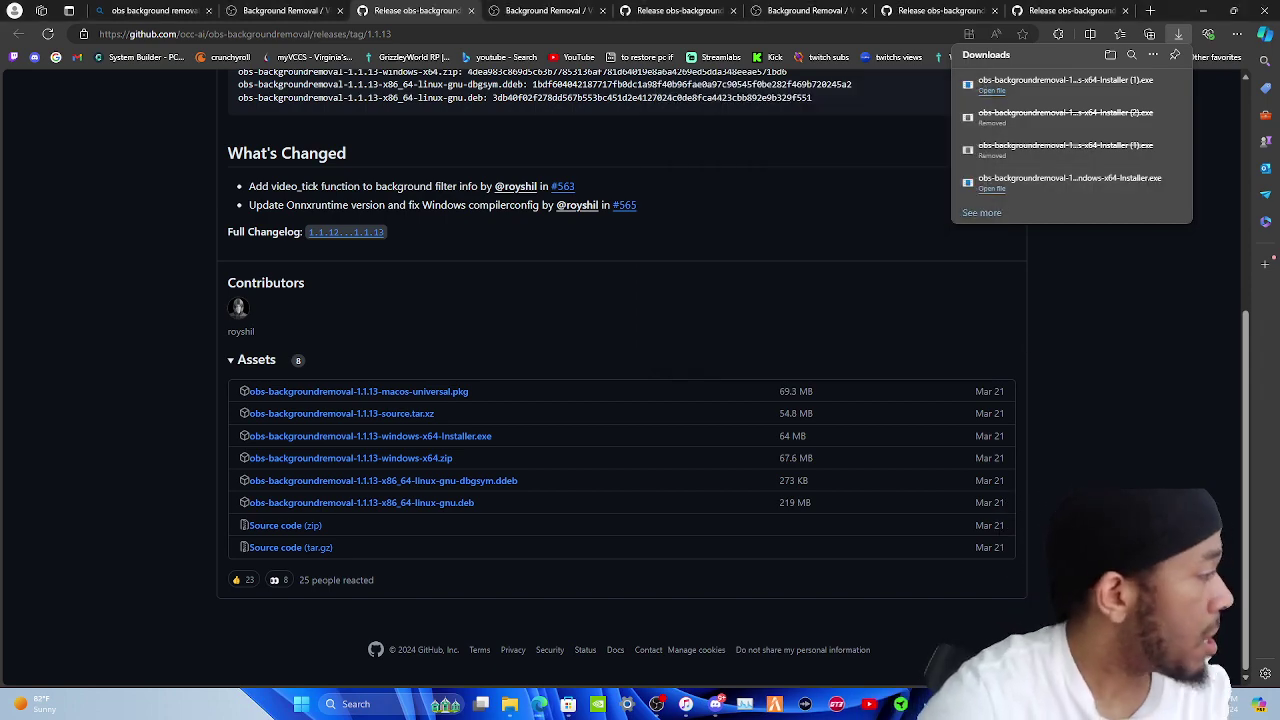
Step: Switch to OBS Studio and check the webcam source's options in the Live scene
{"action": "key", "text": "alt+Tab"}
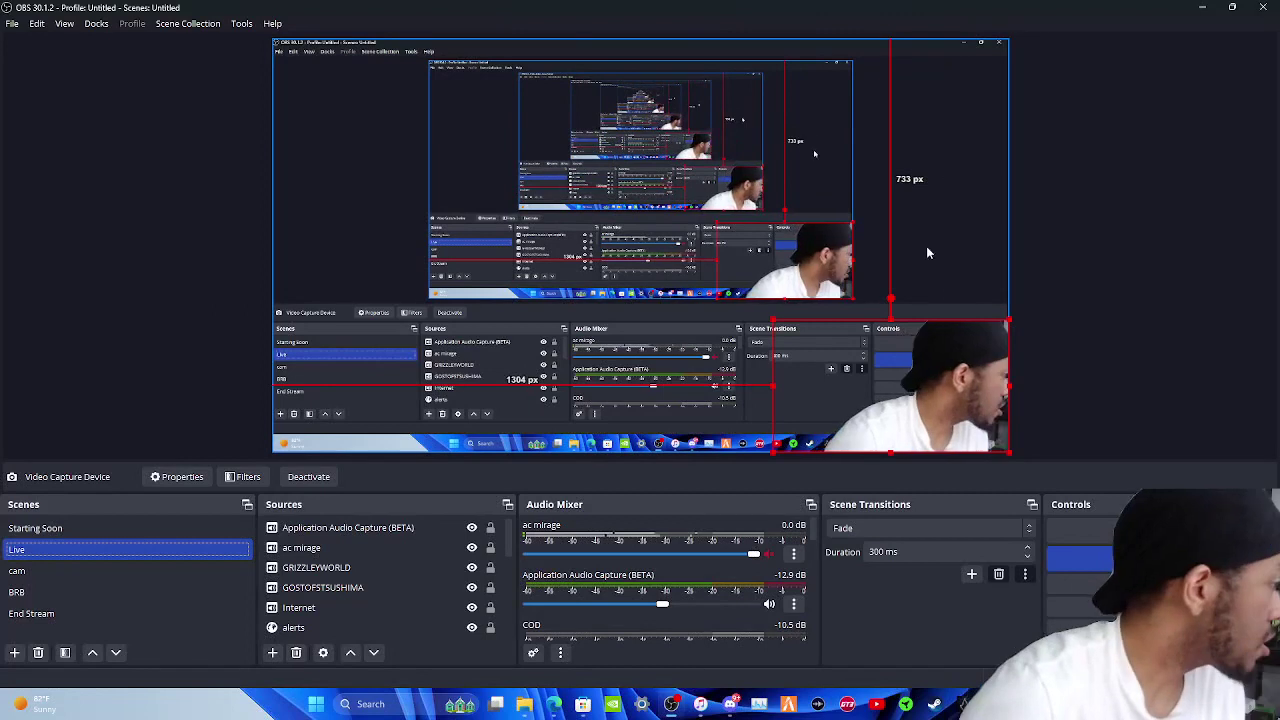
{"action": "right_click", "coordinate": [852, 362]}
{"action": "mouse_move", "coordinate": [878, 366]}
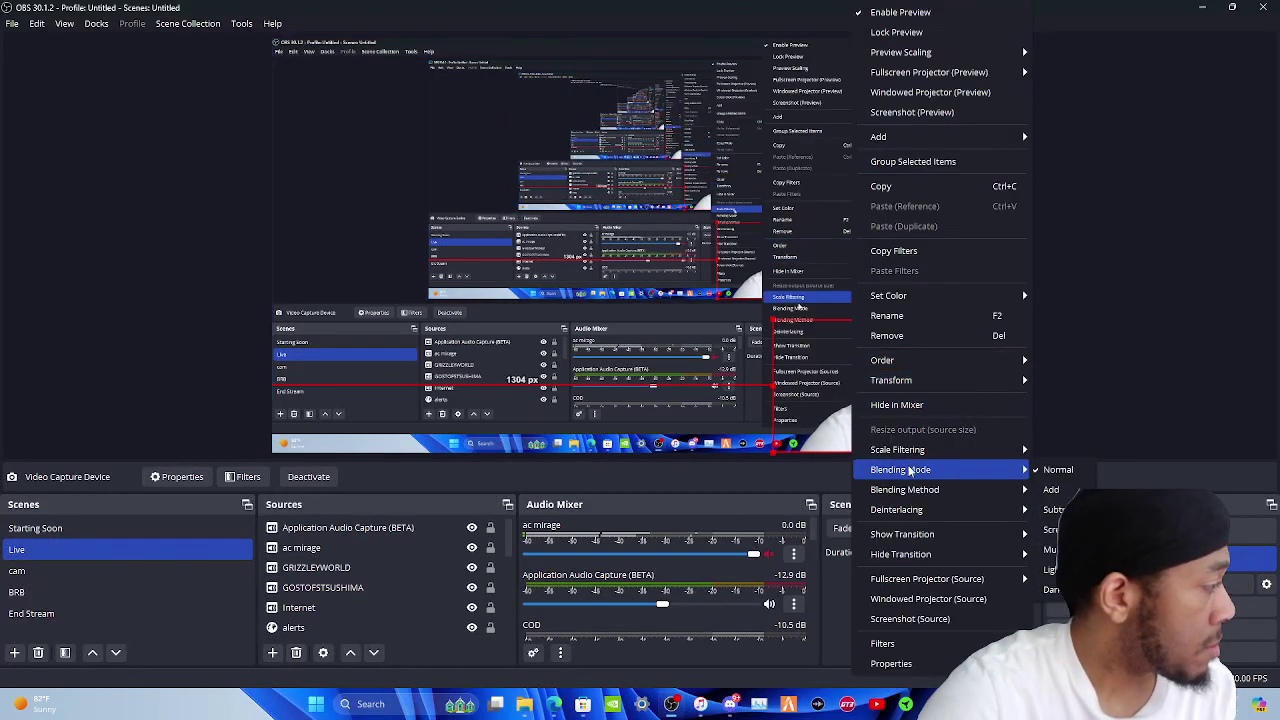
{"action": "left_click", "coordinate": [1060, 469]}
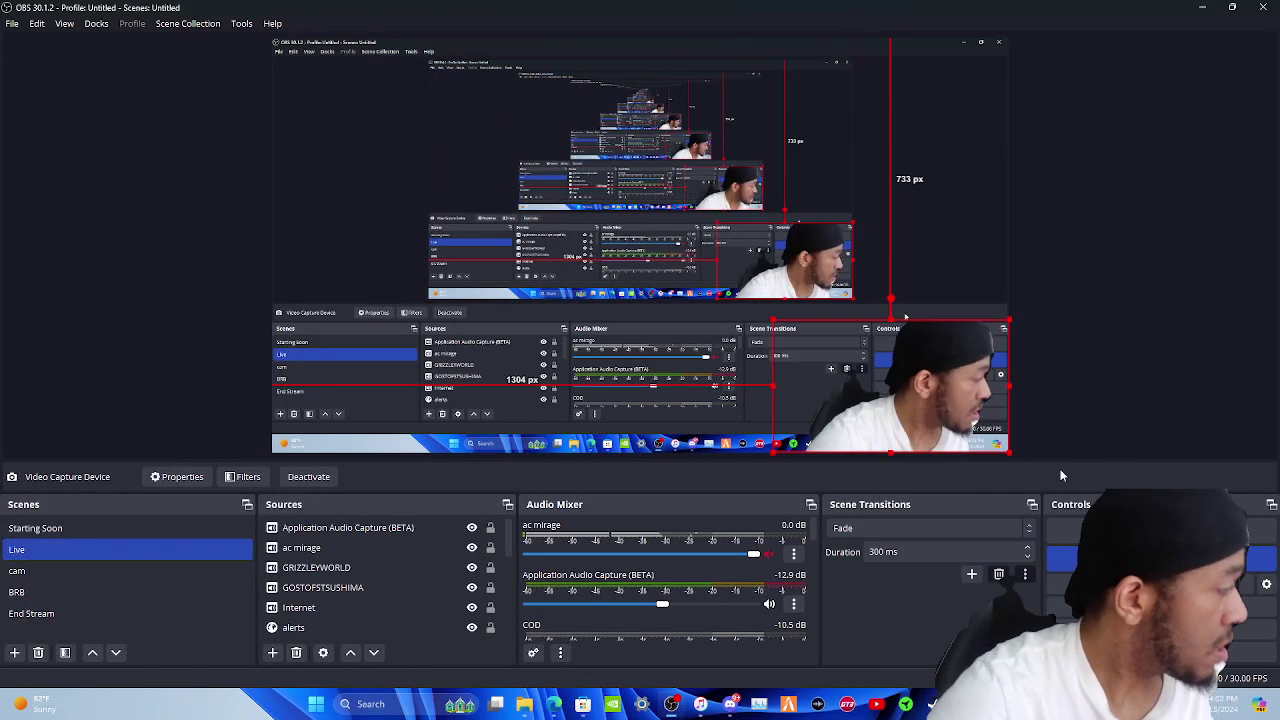
{"action": "right_click", "coordinate": [851, 372]}
{"action": "left_click", "coordinate": [1146, 322]}
{"action": "left_click", "coordinate": [1146, 322]}
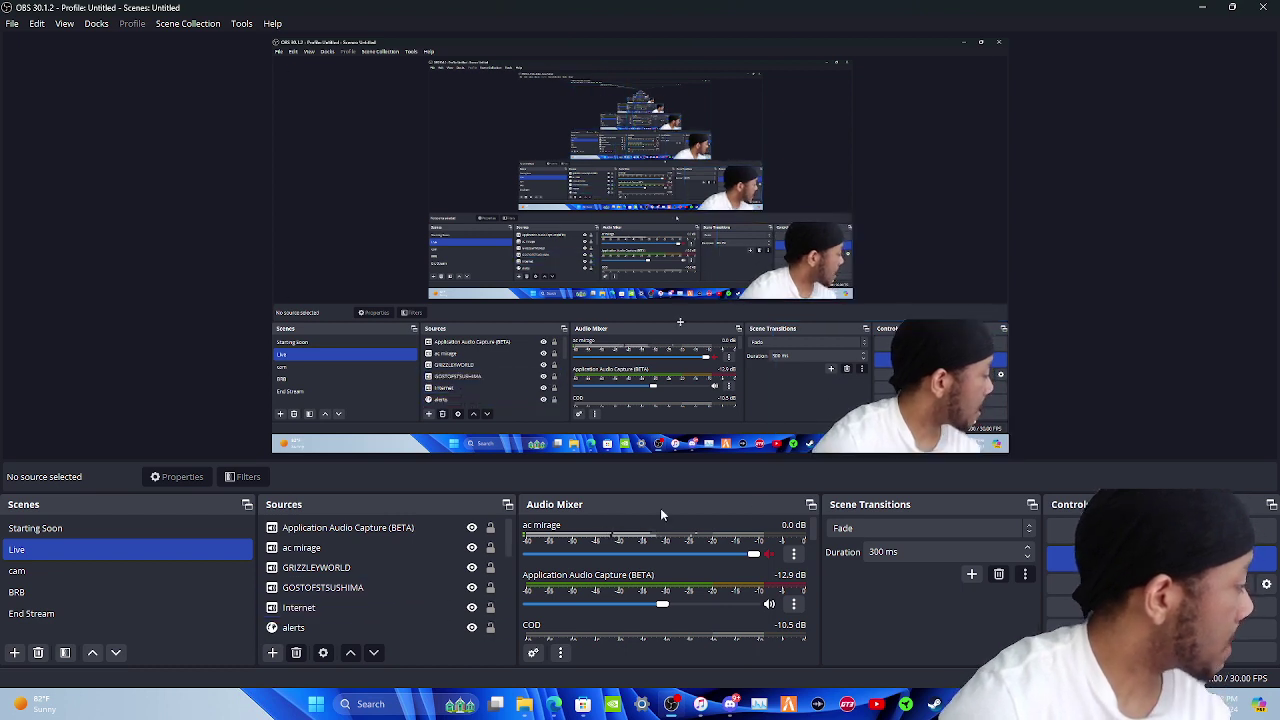
Step: Lock the Video Capture Device source in the Sources list
{"action": "scroll", "coordinate": [475, 580], "scroll_direction": "down", "scroll_amount": 5}
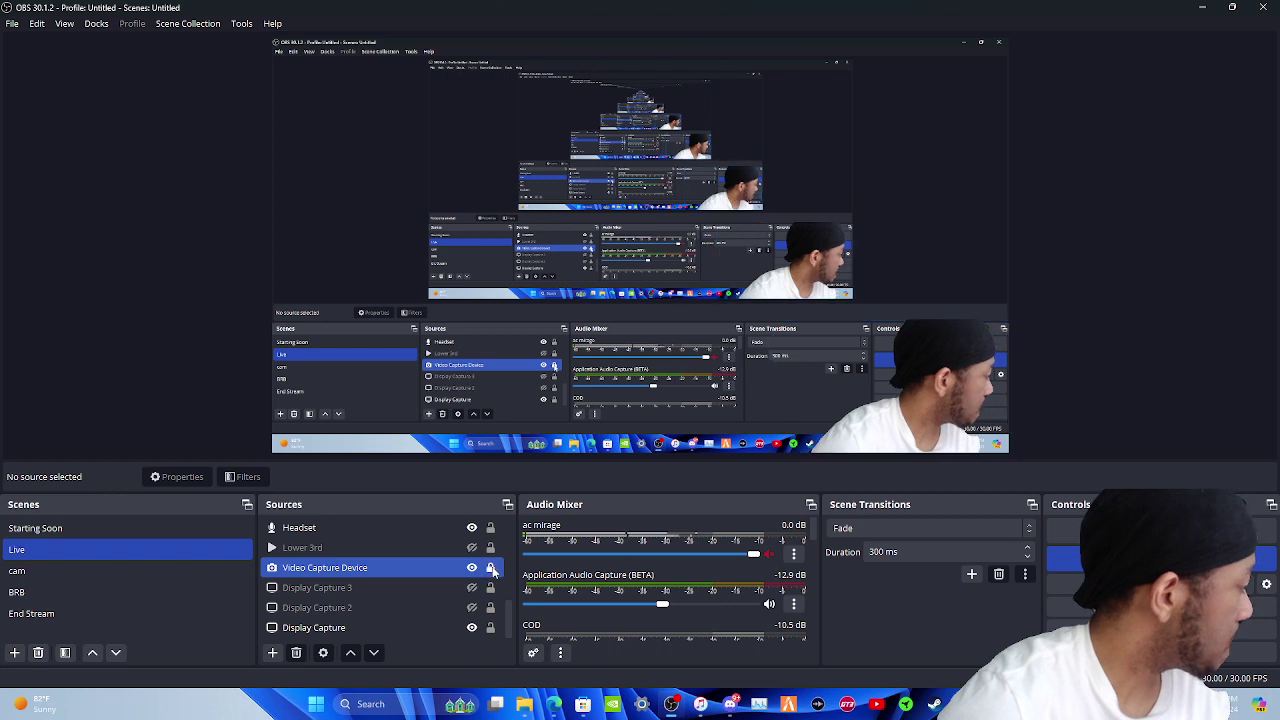
{"action": "left_click", "coordinate": [489, 569]}
{"action": "left_click", "coordinate": [490, 569]}
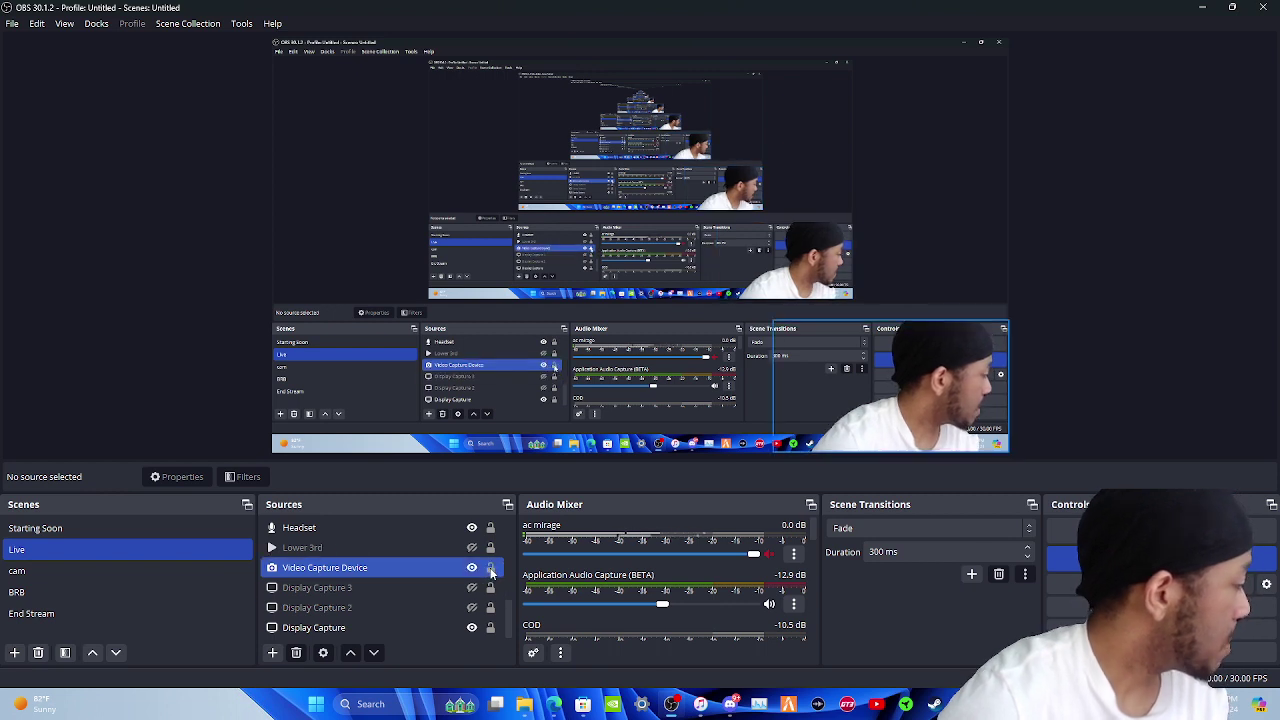
{"action": "left_click", "coordinate": [490, 569]}
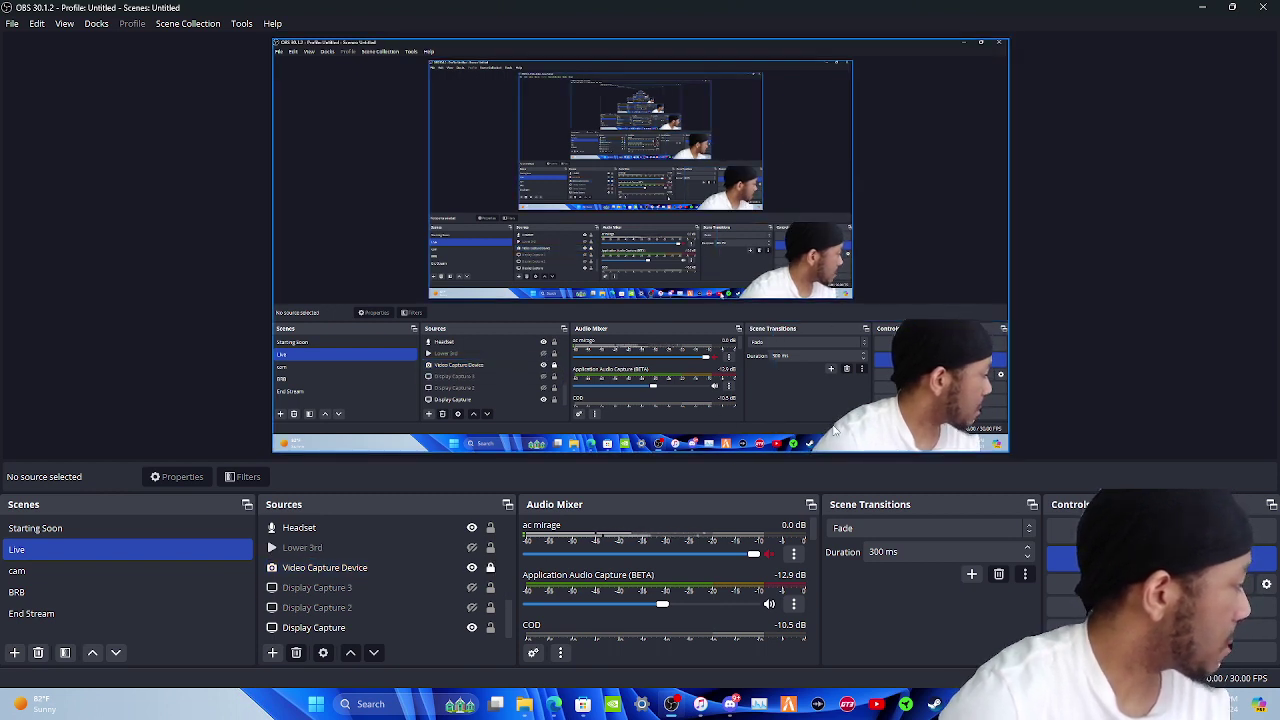
Step: Select the Display Capture source in the preview and bring up its actions menu
{"action": "left_click", "coordinate": [900, 395]}
{"action": "left_click", "coordinate": [933, 373]}
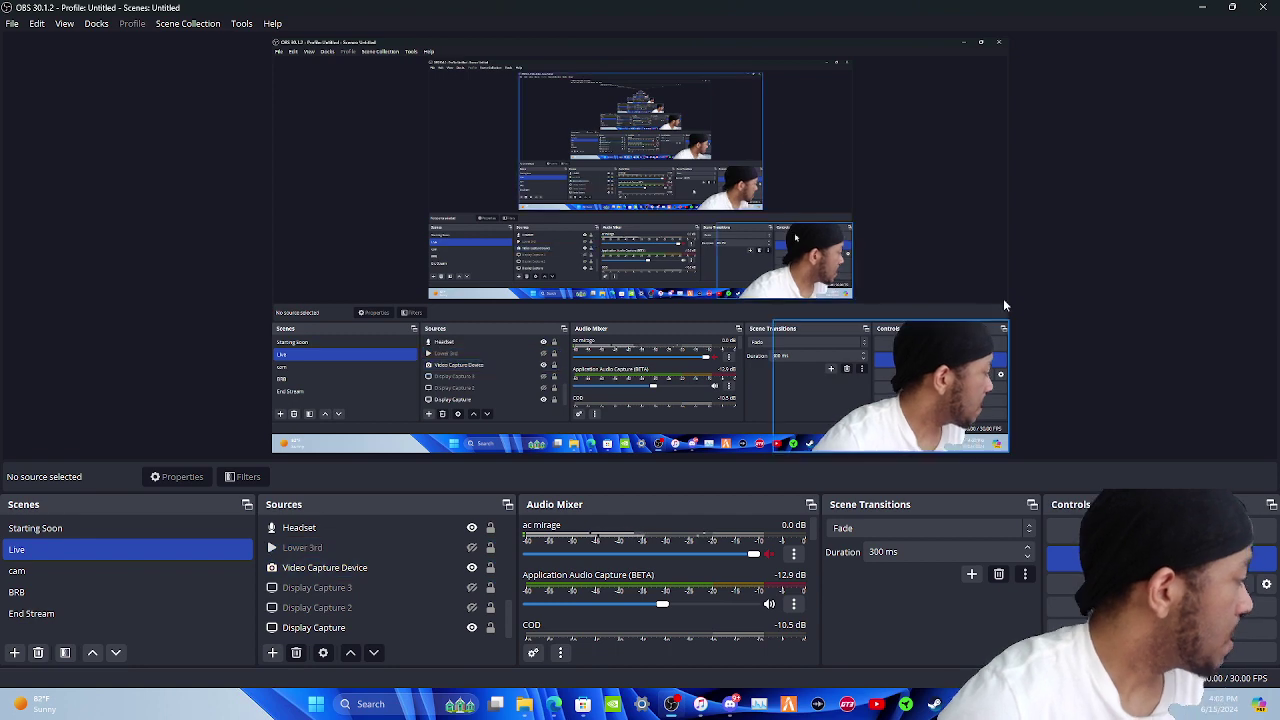
{"action": "right_click", "coordinate": [927, 364]}
{"action": "left_click", "coordinate": [893, 383]}
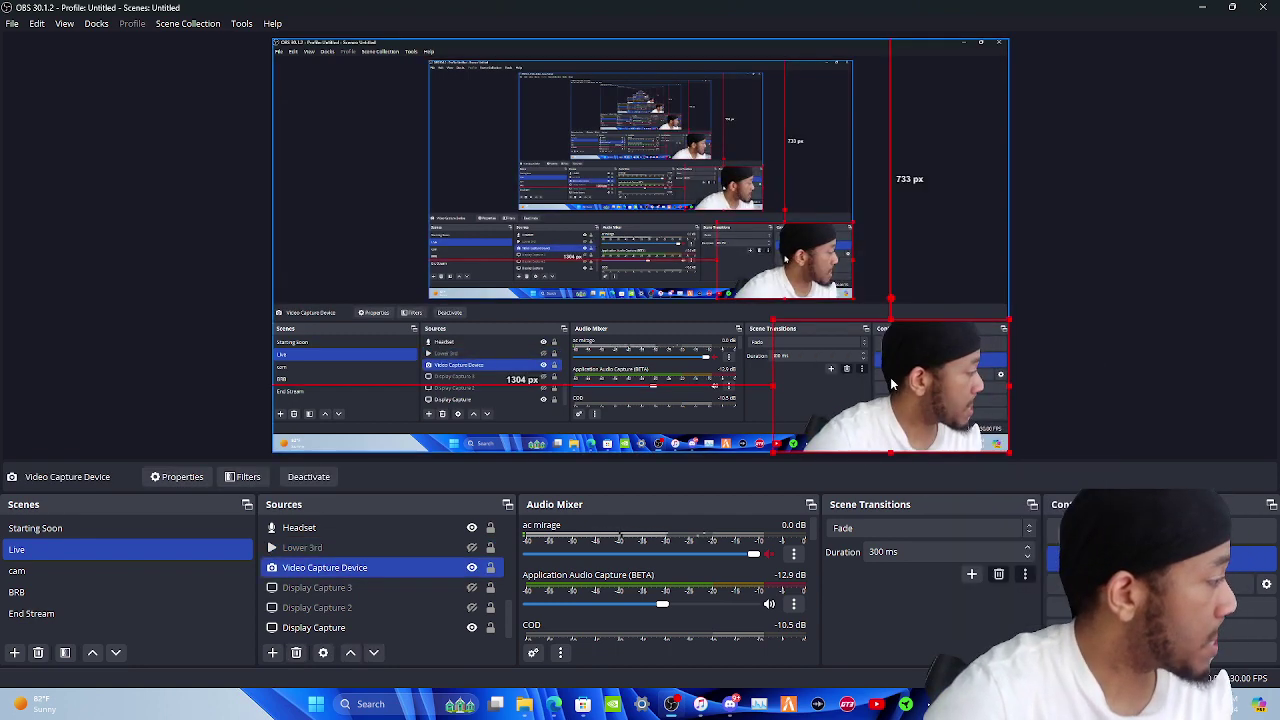
{"action": "left_click", "coordinate": [893, 383]}
{"action": "right_click", "coordinate": [933, 370]}
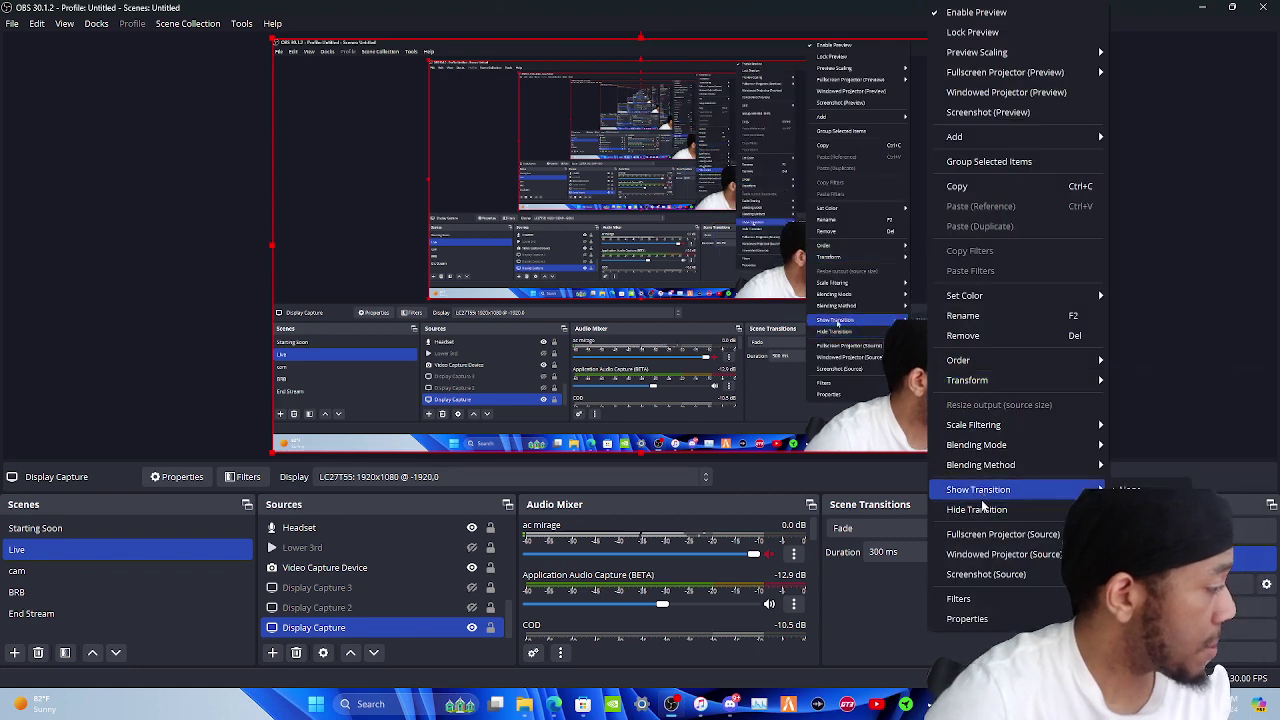
{"action": "left_click", "coordinate": [958, 599]}
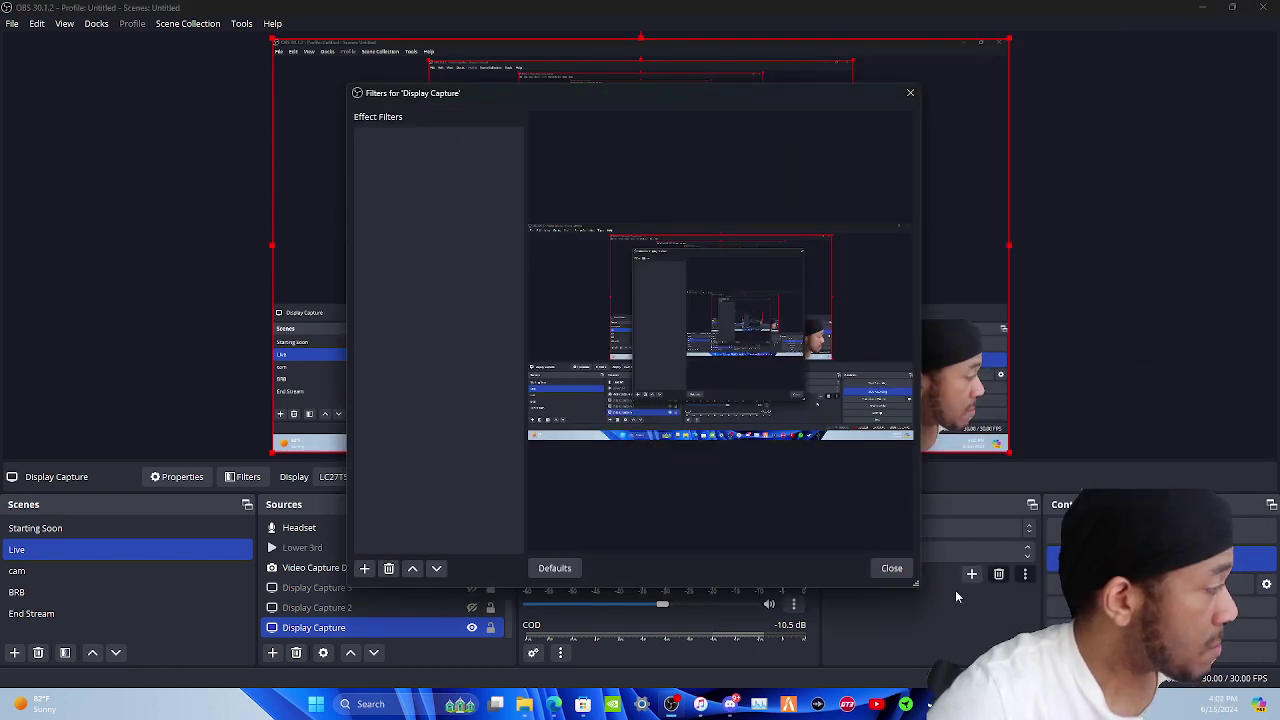
{"action": "left_click", "coordinate": [365, 569]}
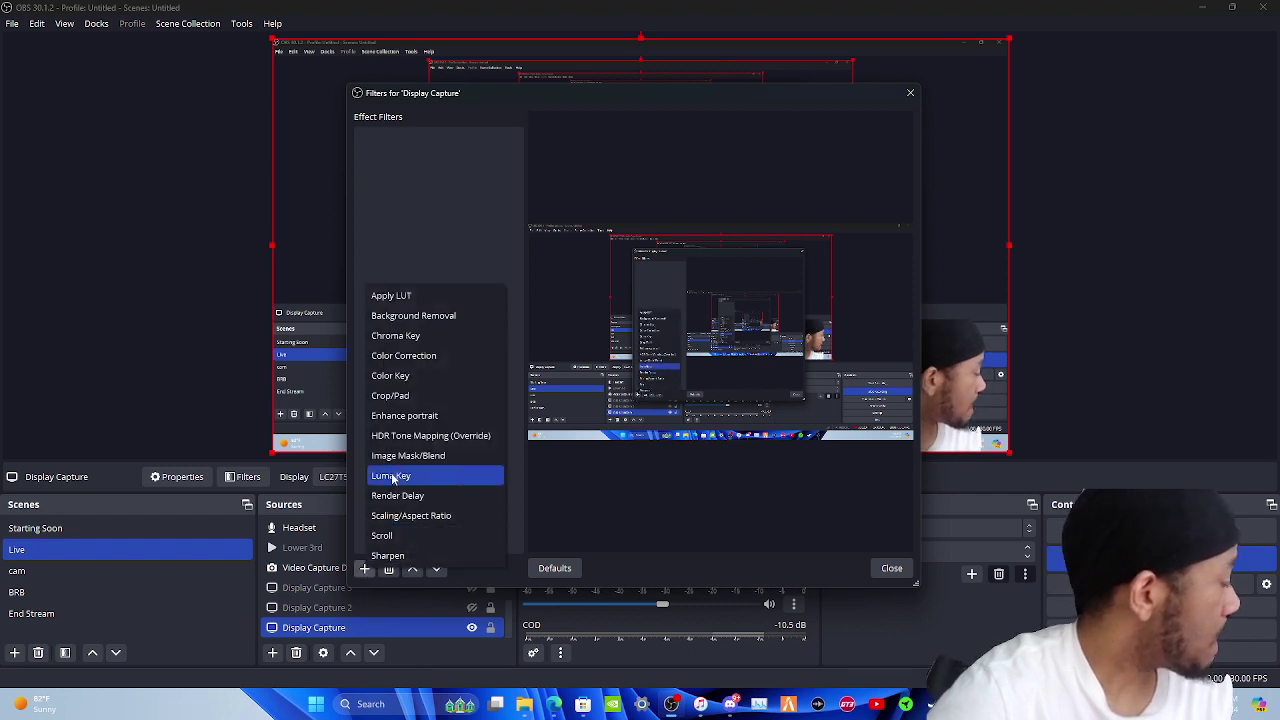
{"action": "left_click", "coordinate": [441, 314]}
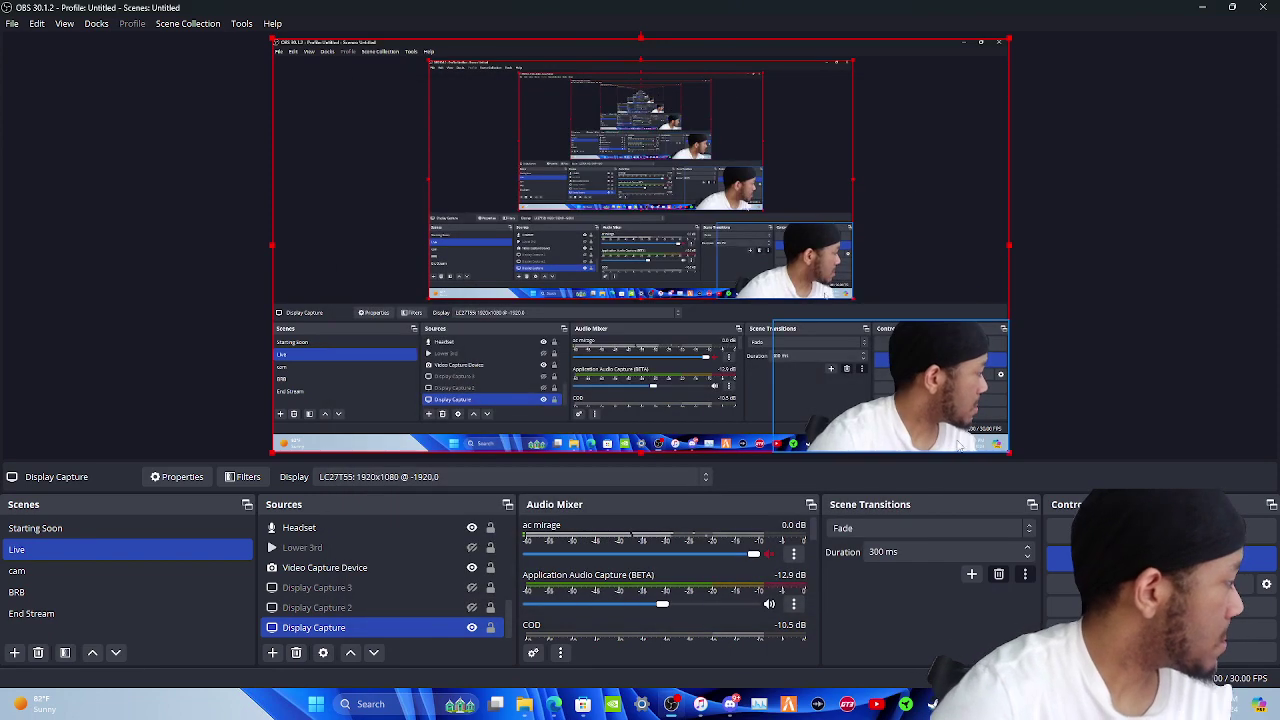
Step: Open the Filters window for Video Capture Device, after briefly checking Display Capture's filters
{"action": "right_click", "coordinate": [828, 388]}
{"action": "left_click", "coordinate": [950, 598]}
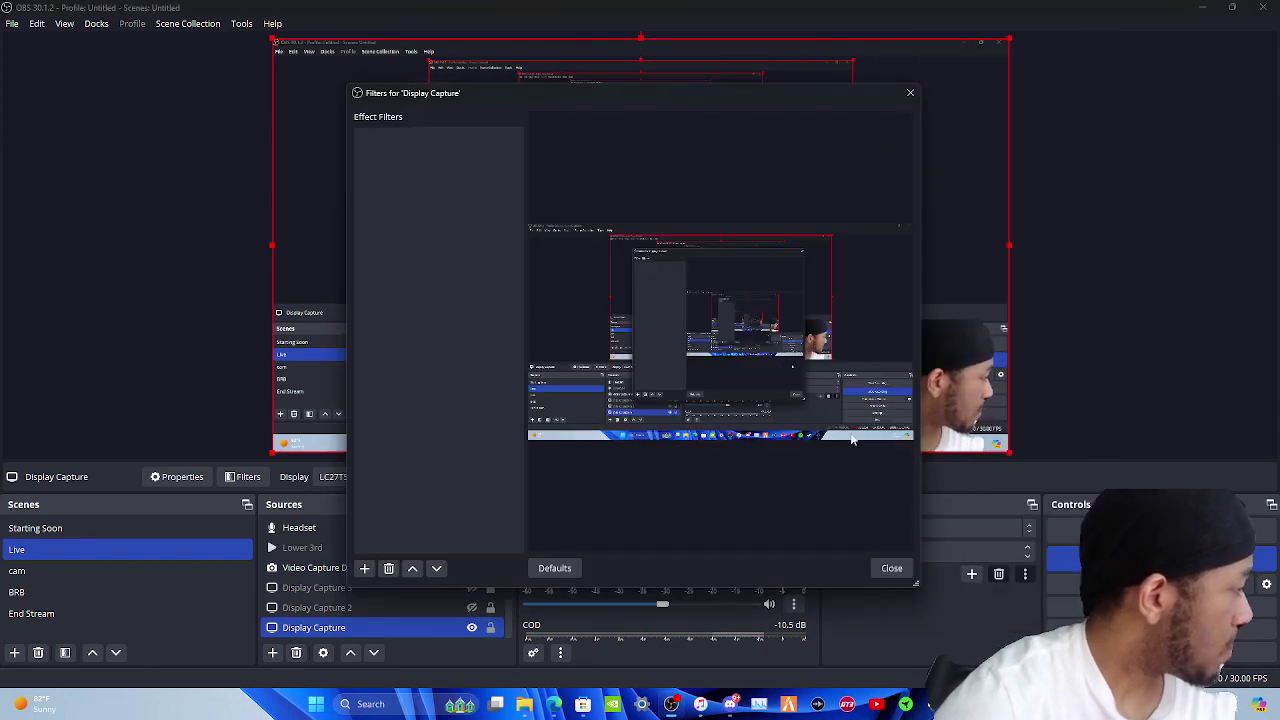
{"action": "left_click", "coordinate": [910, 93]}
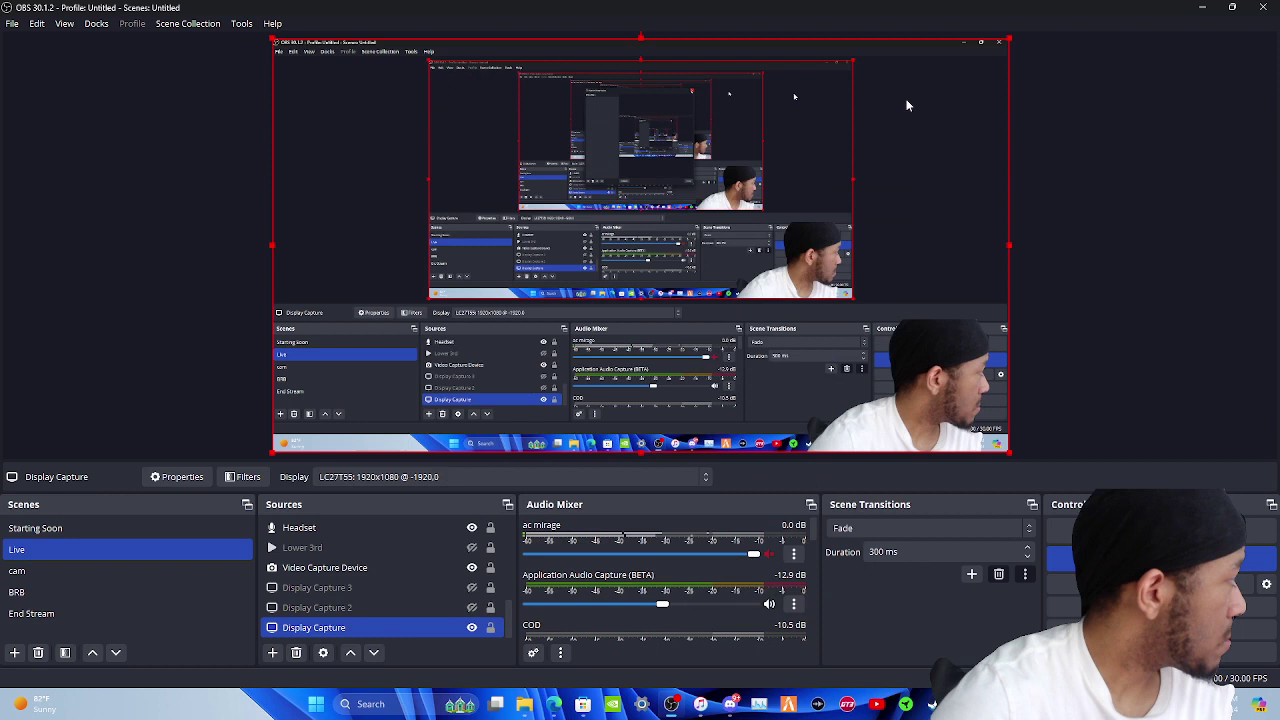
{"action": "left_click", "coordinate": [347, 568]}
{"action": "right_click", "coordinate": [349, 568]}
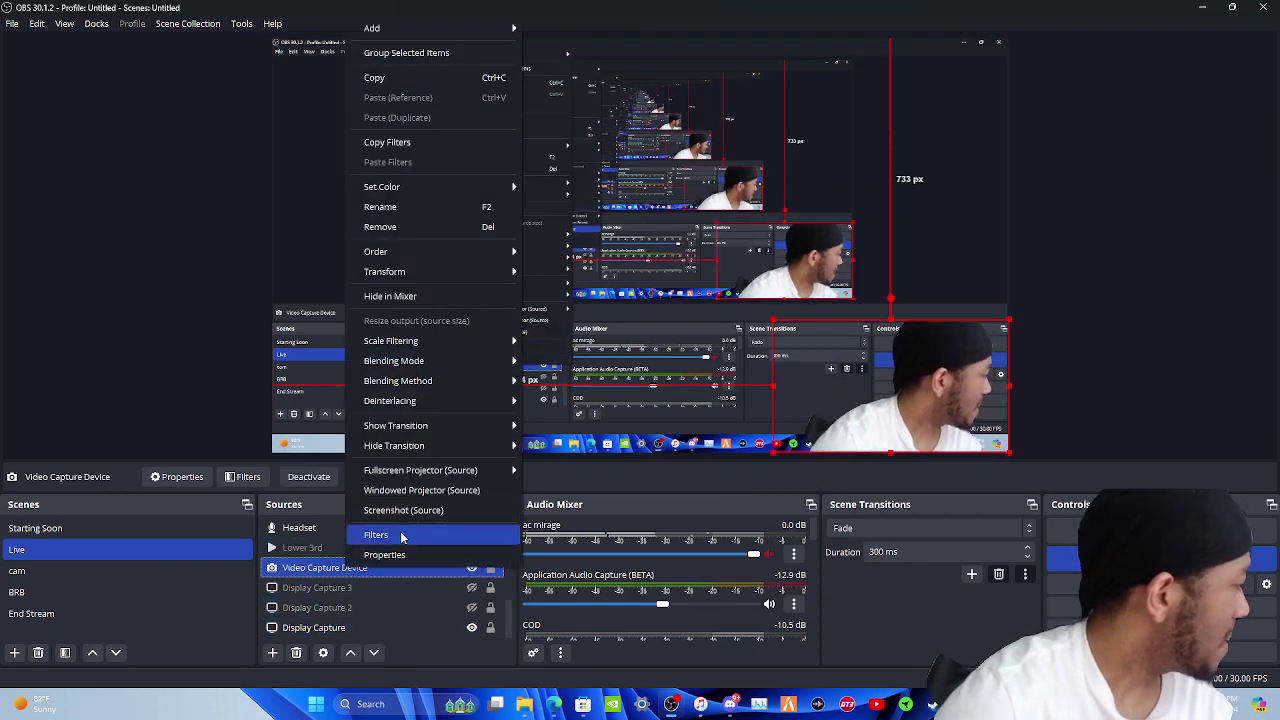
{"action": "left_click", "coordinate": [315, 517]}
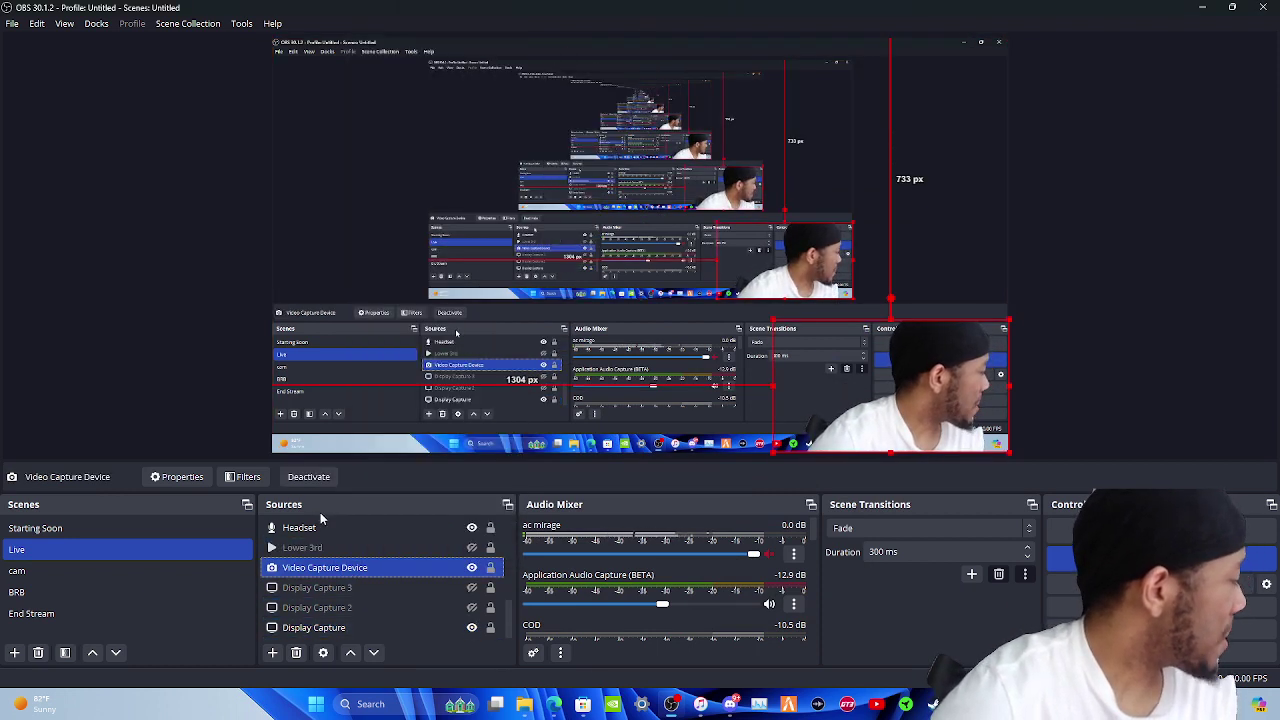
{"action": "right_click", "coordinate": [327, 569]}
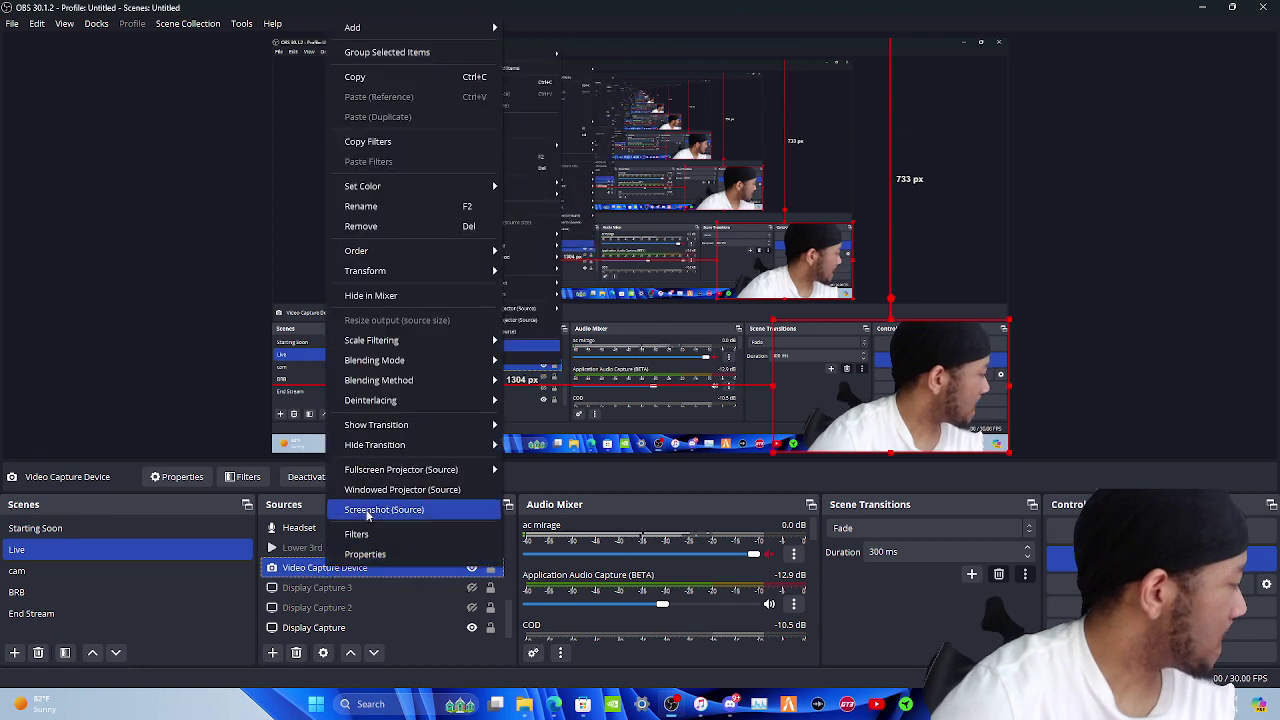
{"action": "left_click", "coordinate": [371, 528]}
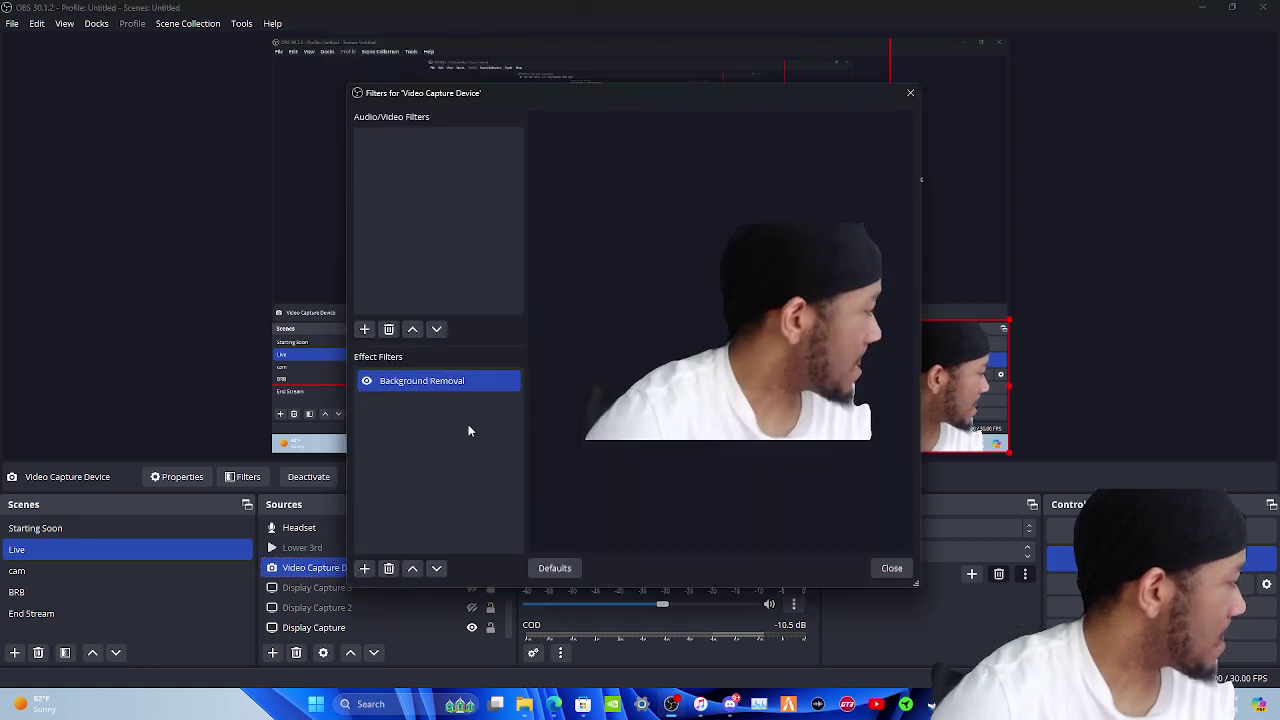
Step: Remove the existing Background Removal filter and add a new one with the default name
{"action": "right_click", "coordinate": [407, 388]}
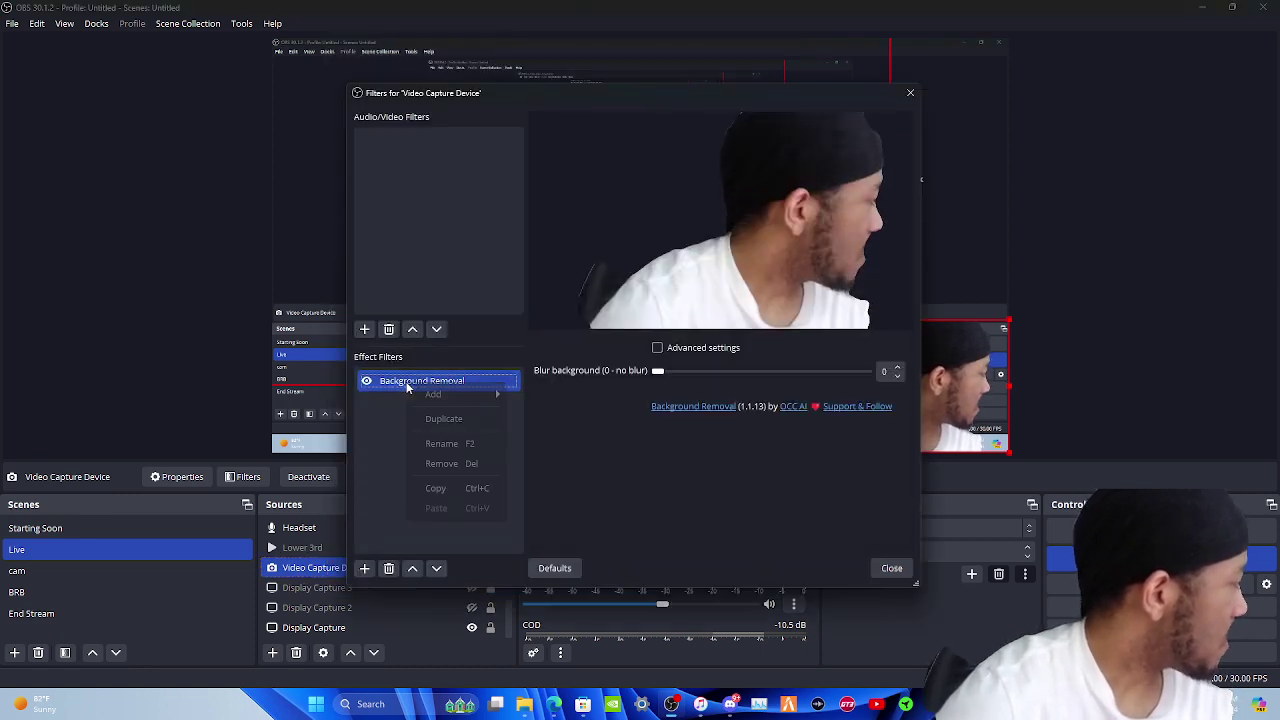
{"action": "left_click", "coordinate": [443, 463]}
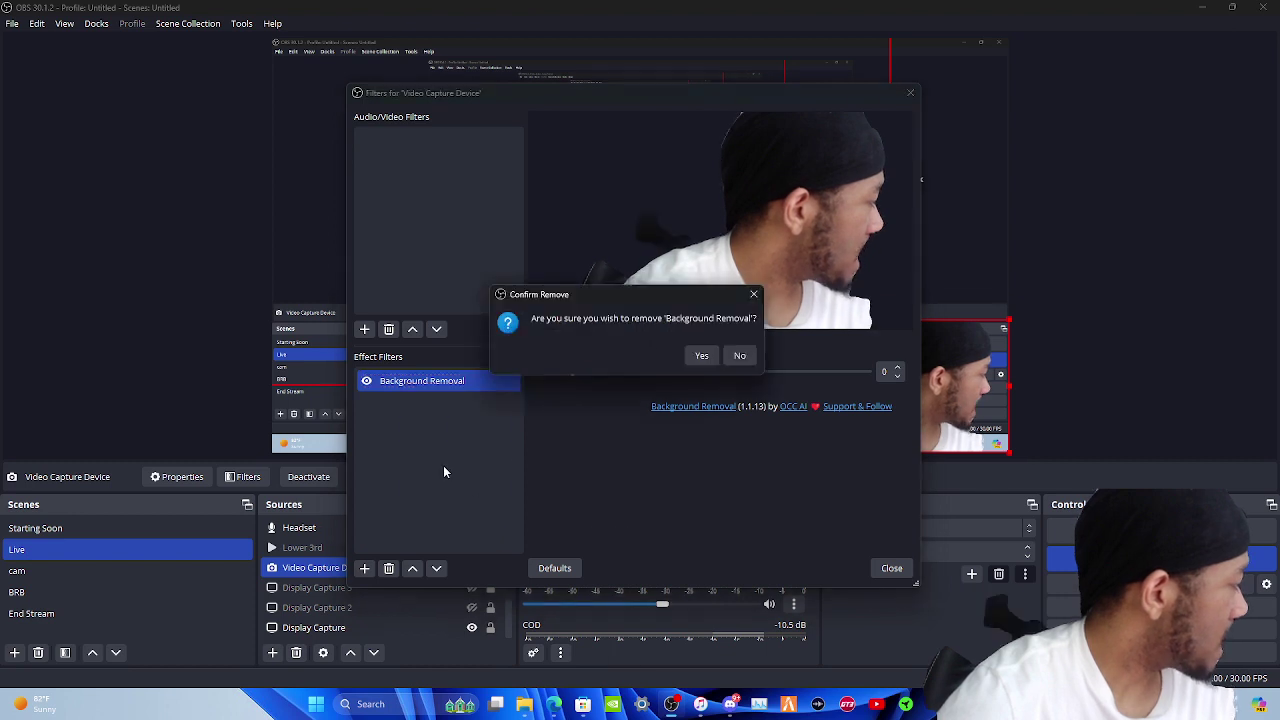
{"action": "left_click", "coordinate": [701, 356]}
{"action": "left_click", "coordinate": [364, 568]}
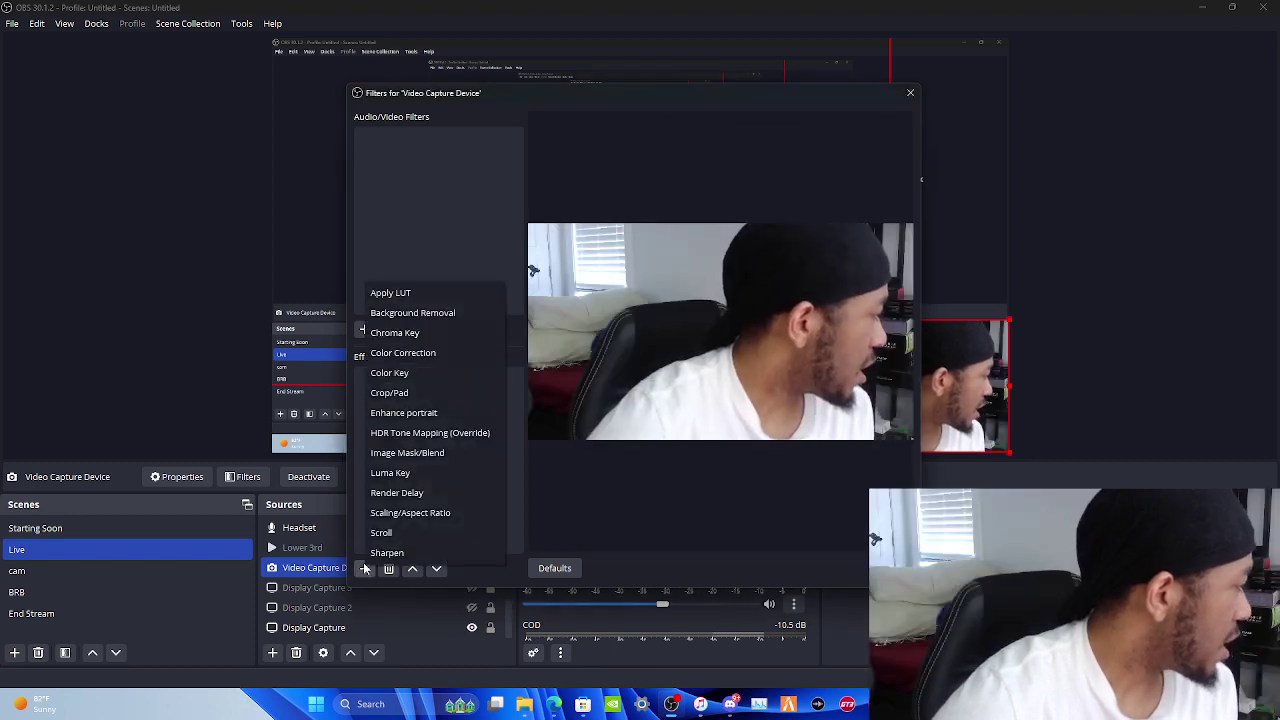
{"action": "left_click", "coordinate": [408, 313]}
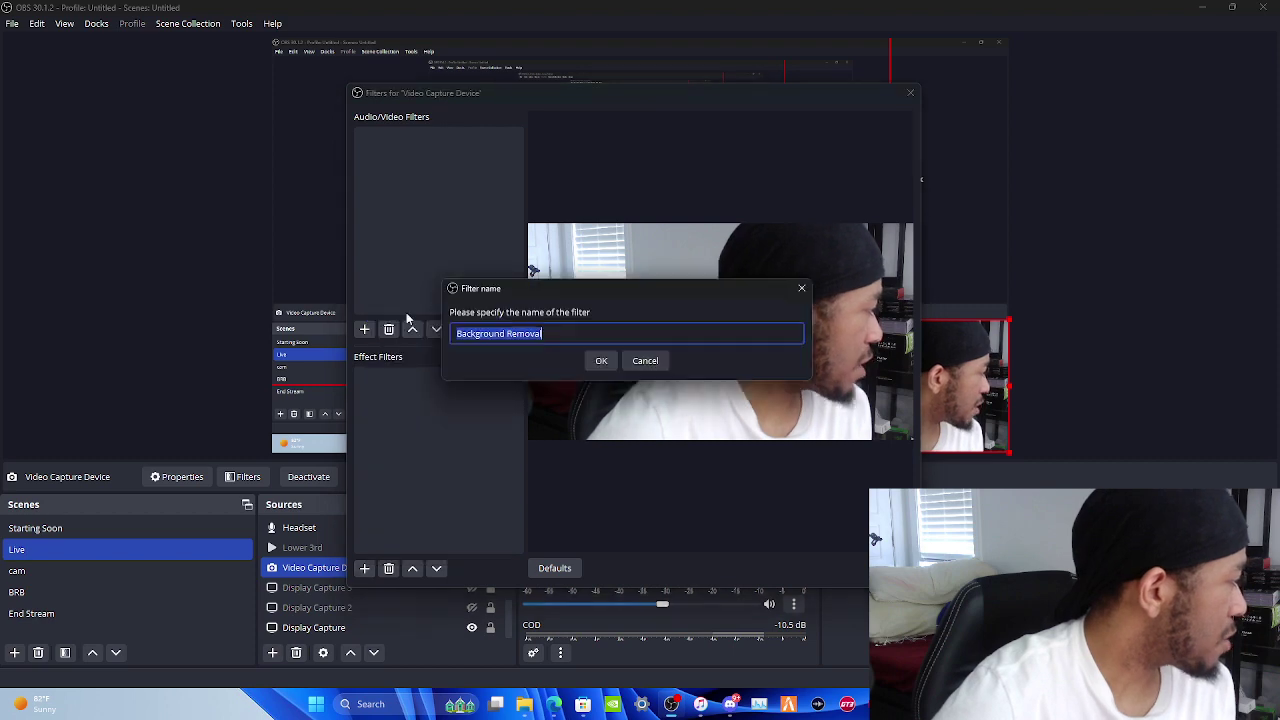
{"action": "left_click", "coordinate": [603, 362]}
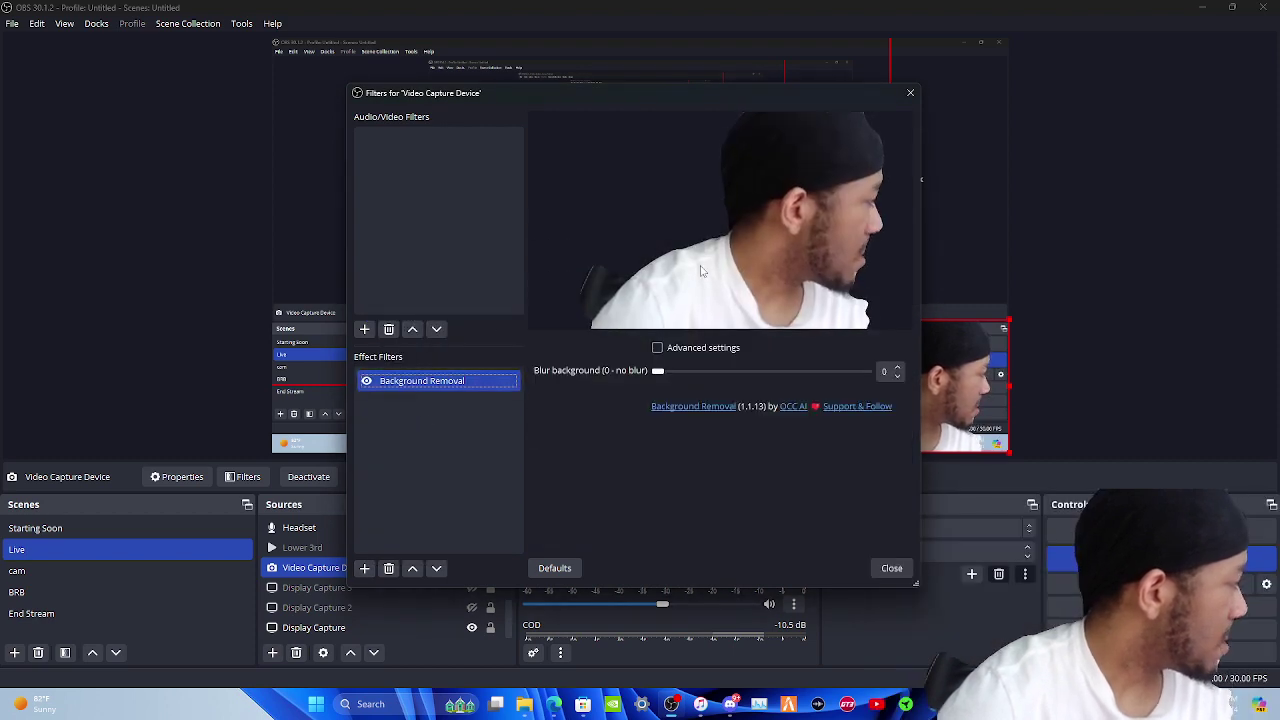
Step: Close the Filters for 'Video Capture Device' dialog to return to the Live scene
{"action": "left_click", "coordinate": [888, 567]}
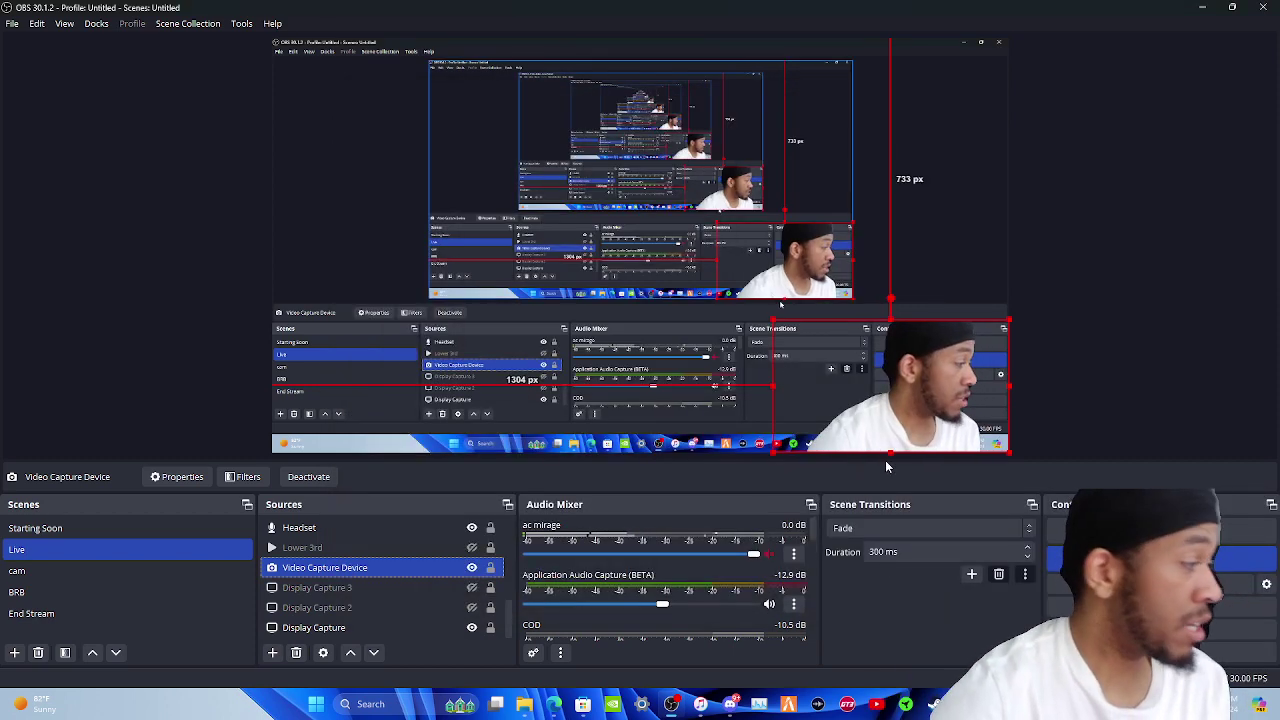